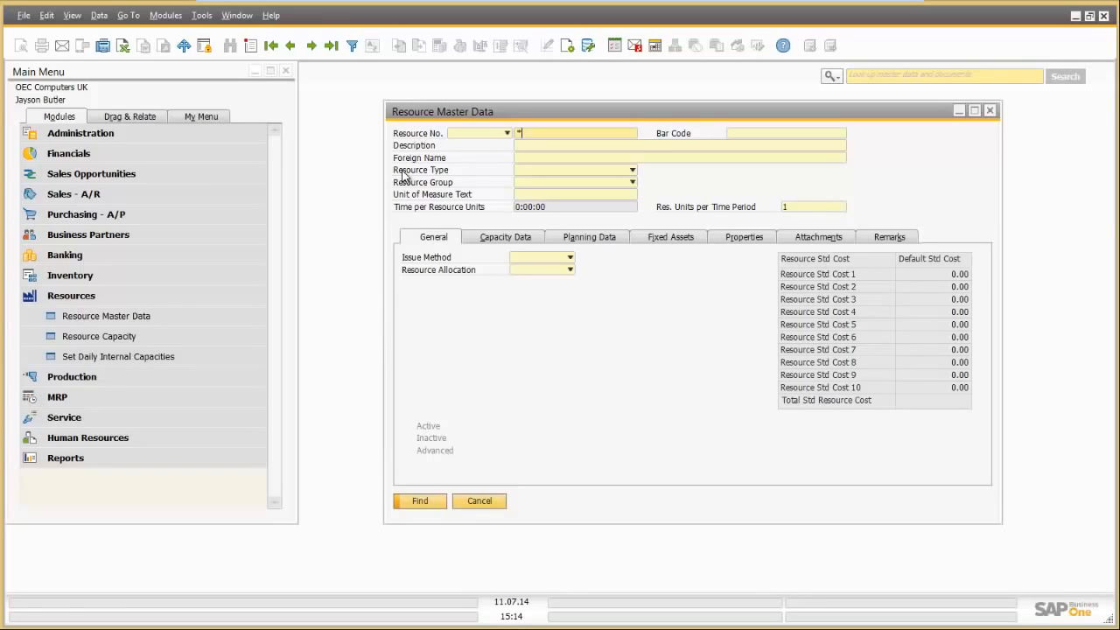
Step: Pull up the list of six resource records, L1000 through O1001, from the Resource No. field
{"action": "key", "text": "Tab"}
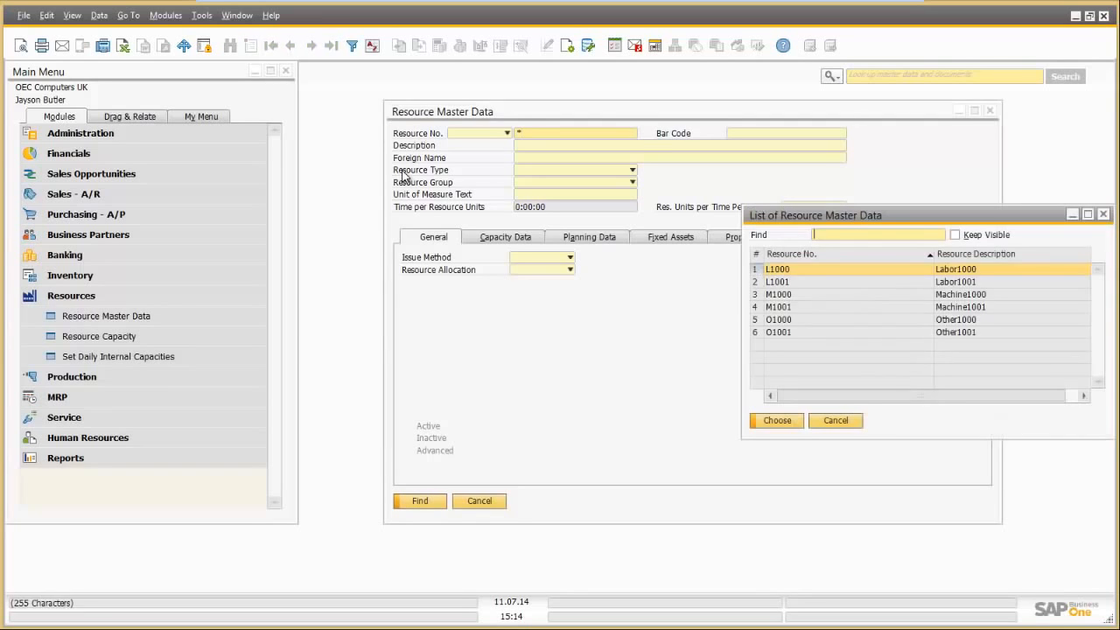
Step: Load resource M1000 (Machine1000), keep Machine as its resource type, and review the resource groups
{"action": "double_click", "coordinate": [802, 294]}
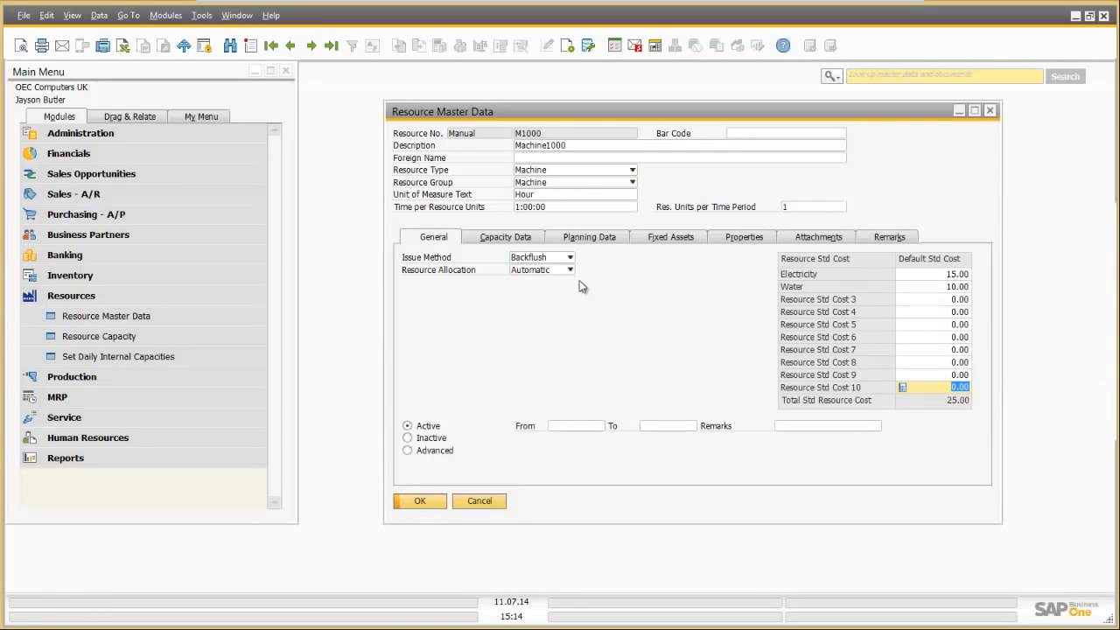
{"action": "left_click_drag", "start_coordinate": [557, 111], "coordinate": [514, 127]}
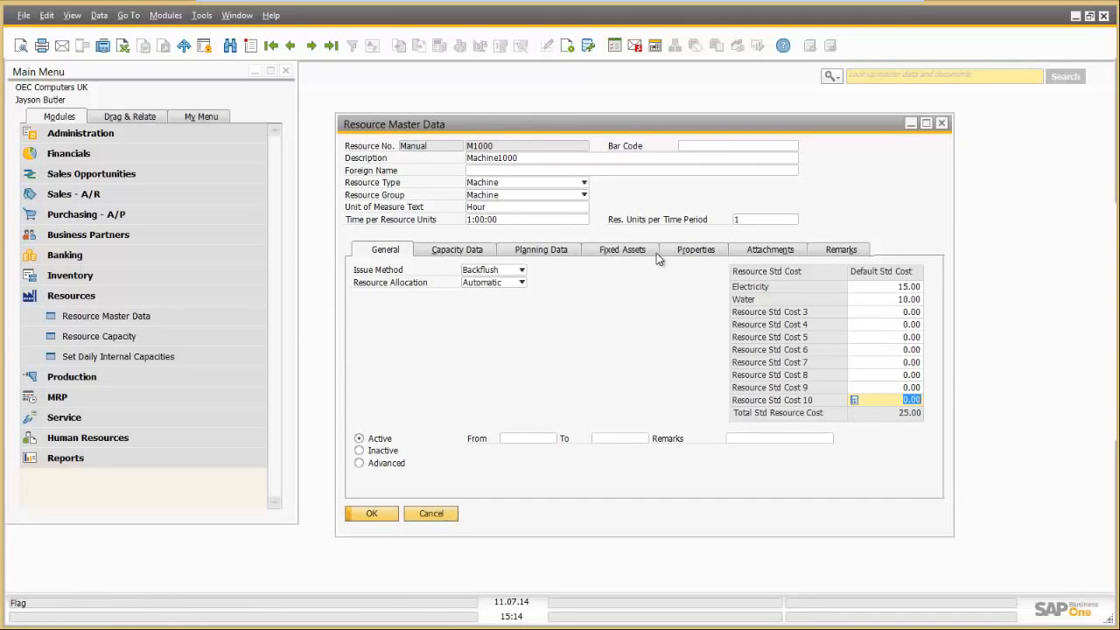
{"action": "left_click", "coordinate": [513, 184]}
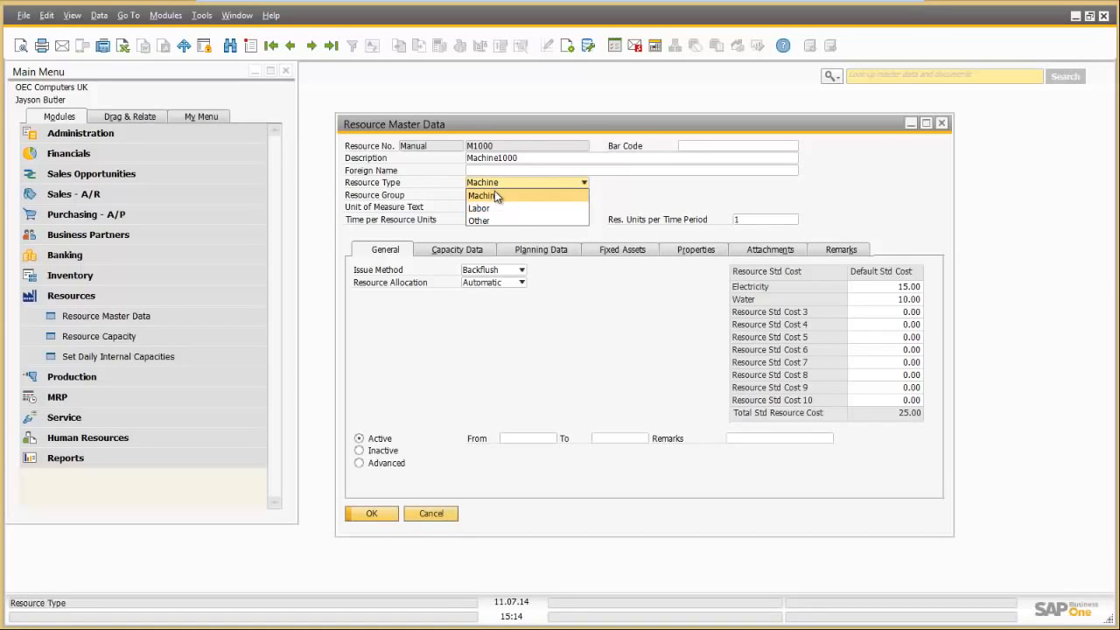
{"action": "left_click", "coordinate": [495, 195]}
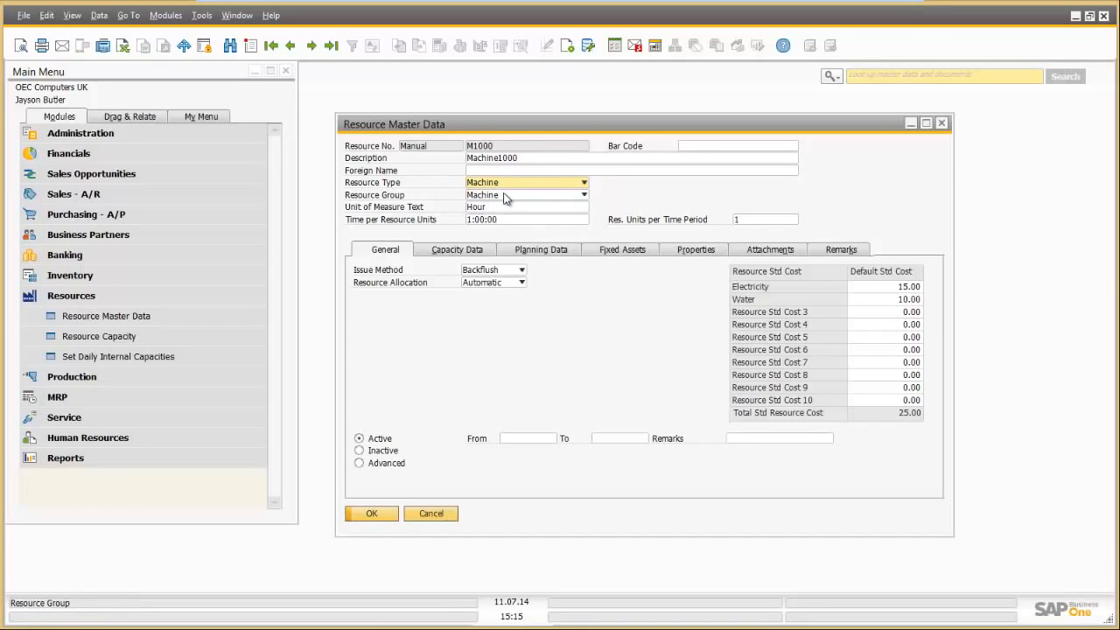
{"action": "left_click", "coordinate": [504, 195]}
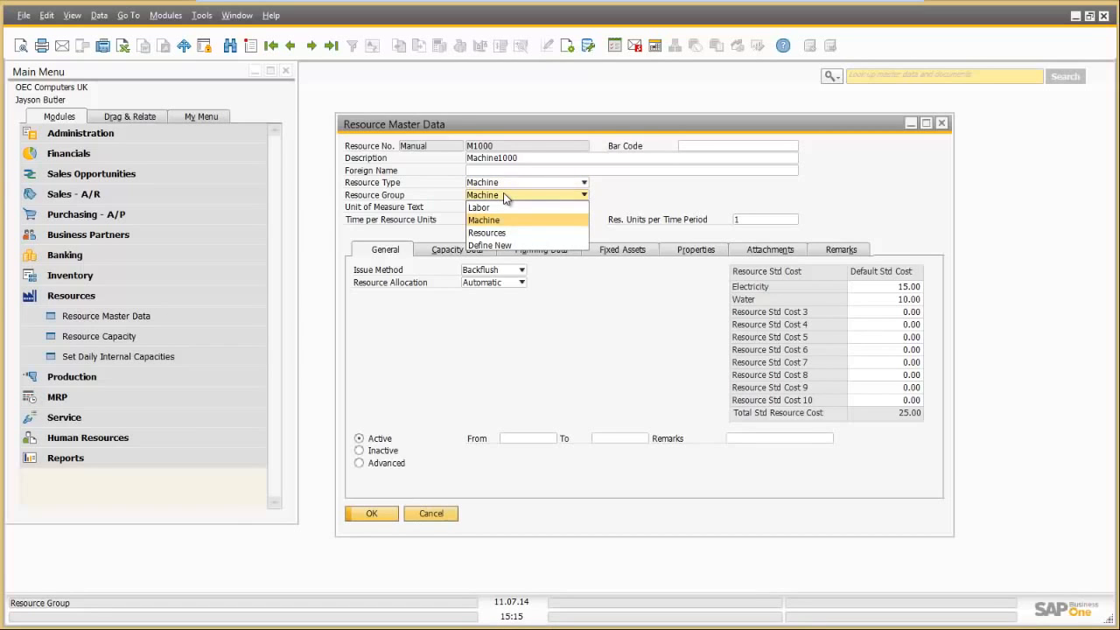
{"action": "left_click", "coordinate": [488, 245]}
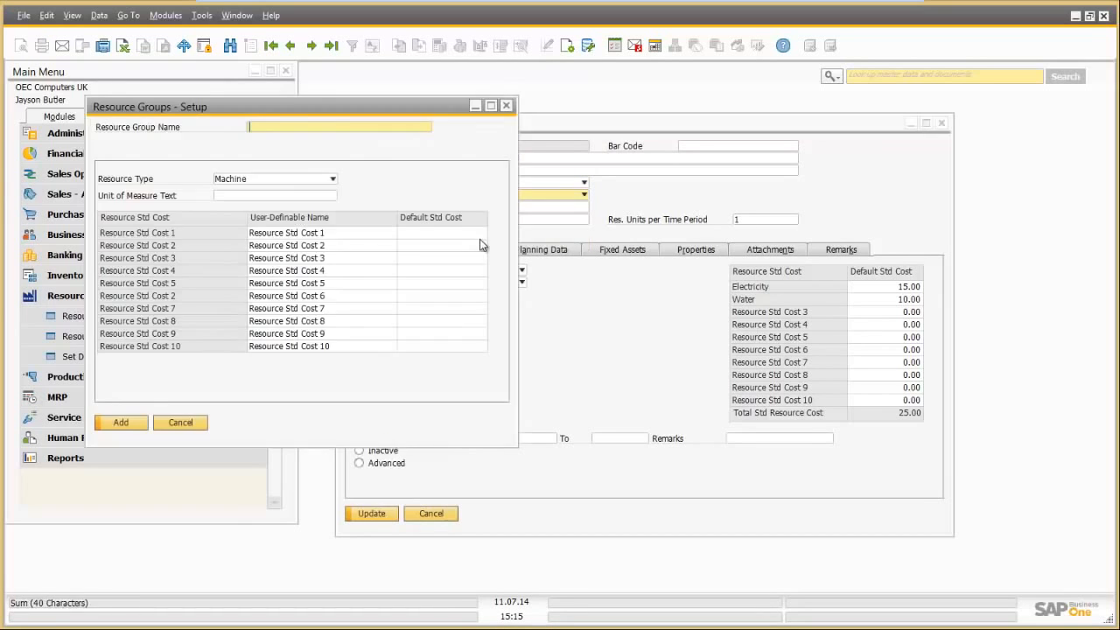
{"action": "left_click", "coordinate": [292, 46]}
{"action": "left_click", "coordinate": [292, 47]}
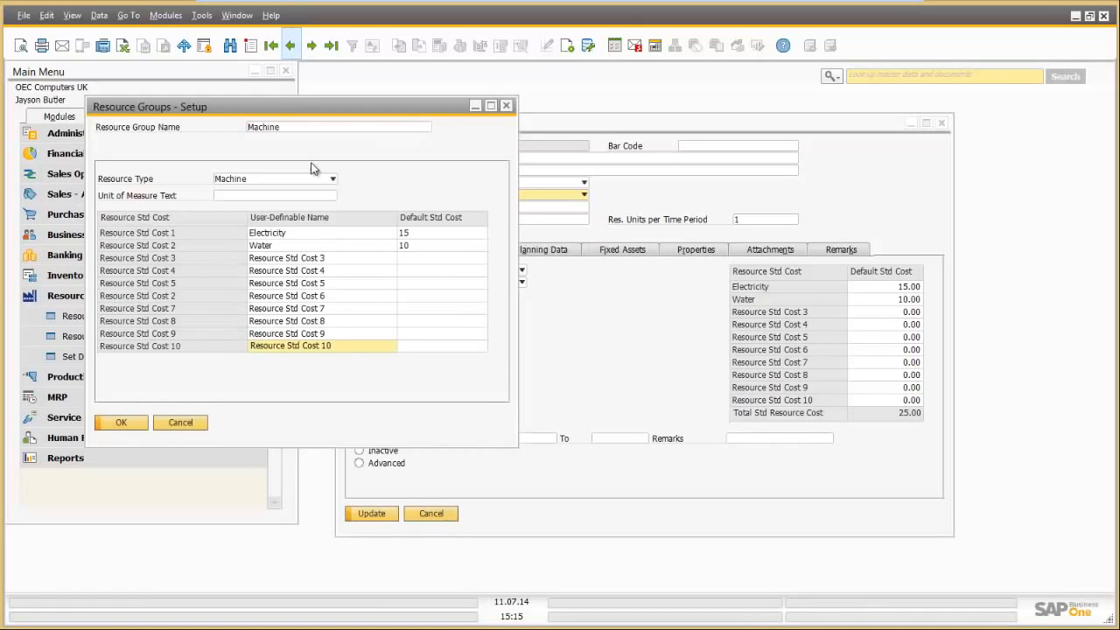
{"action": "left_click_drag", "start_coordinate": [342, 105], "coordinate": [330, 247]}
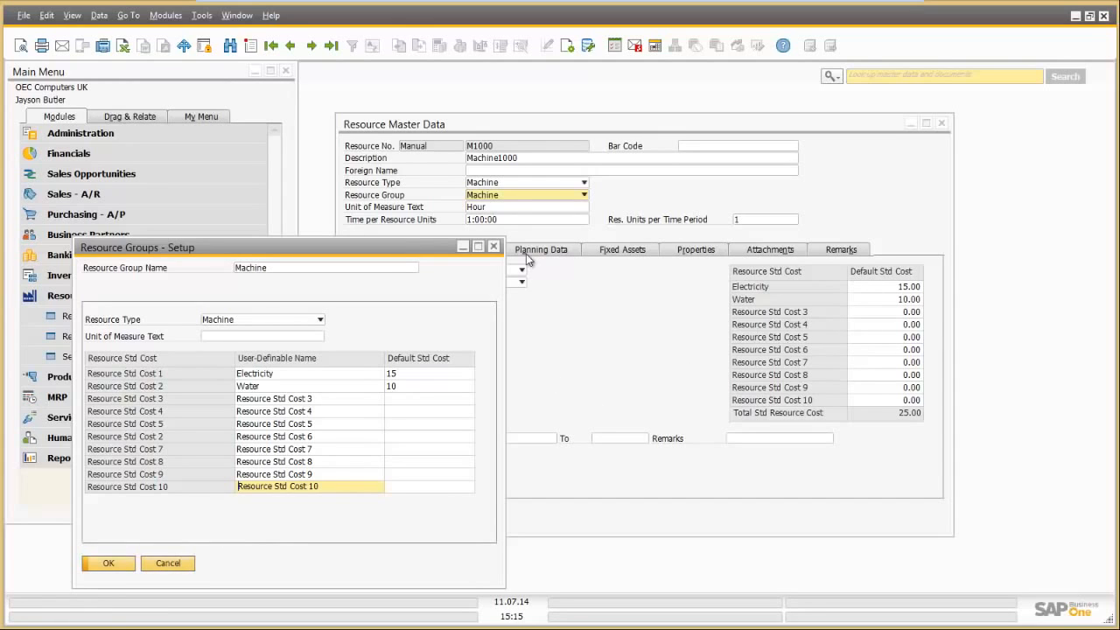
{"action": "left_click", "coordinate": [166, 564]}
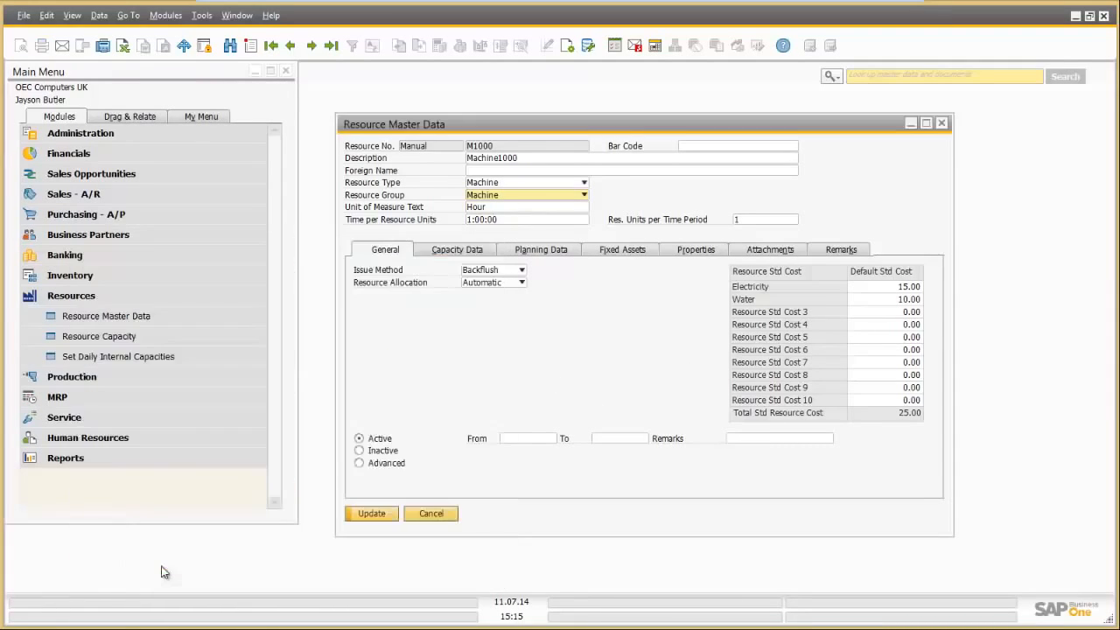
Step: Check M1000's Electricity and Water costs, keep Automatic allocation, and view its warehouse capacity data
{"action": "left_click", "coordinate": [896, 287]}
{"action": "left_click", "coordinate": [886, 299]}
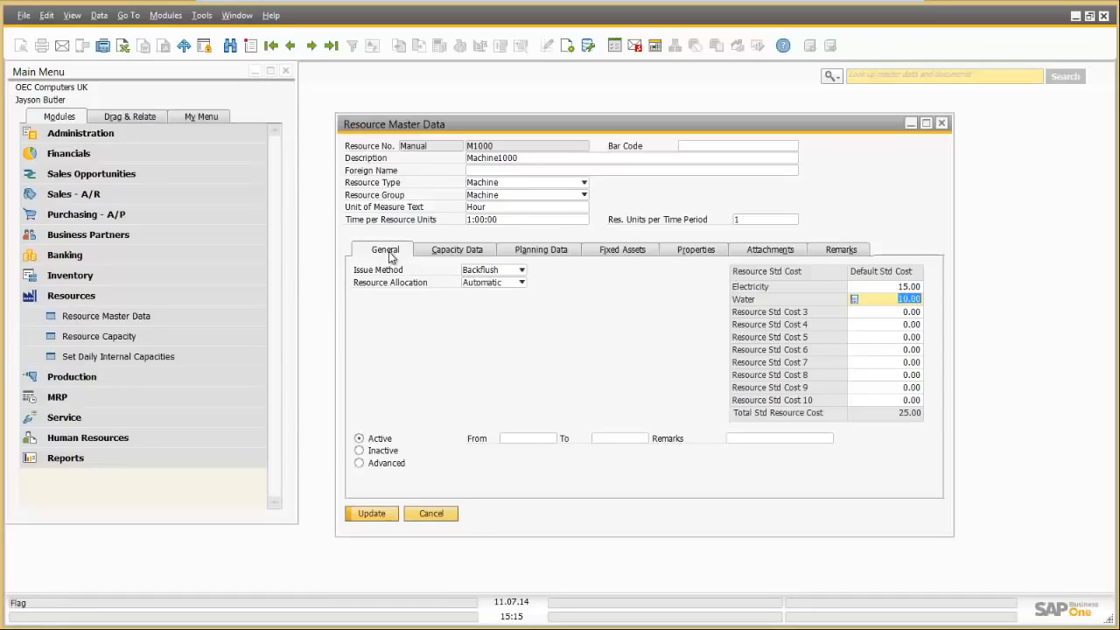
{"action": "left_click", "coordinate": [487, 285]}
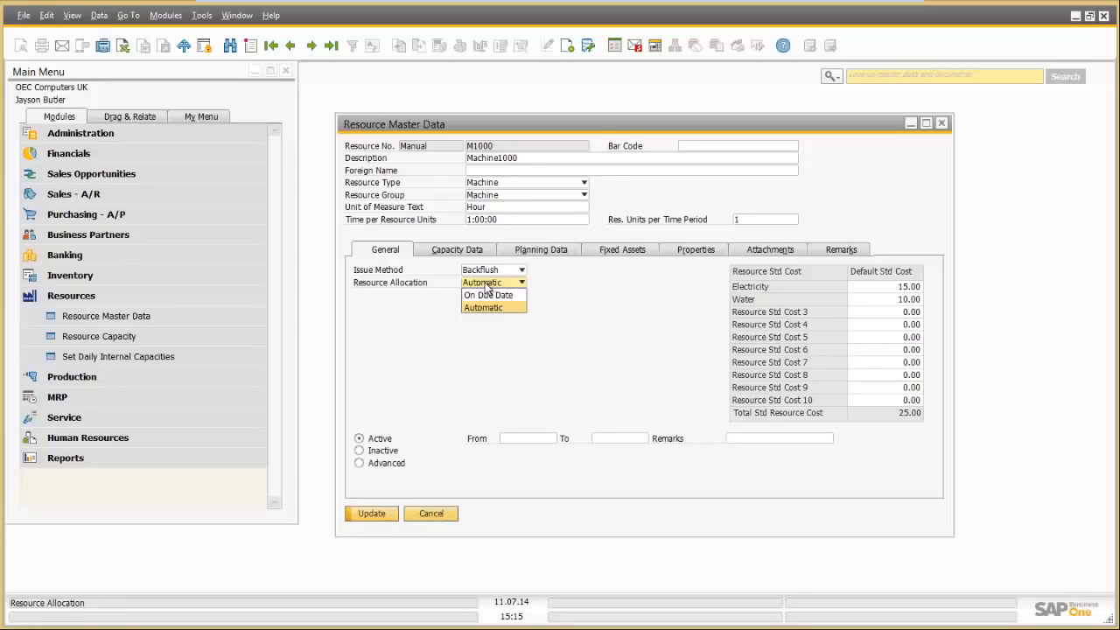
{"action": "left_click", "coordinate": [487, 285]}
{"action": "left_click", "coordinate": [439, 251]}
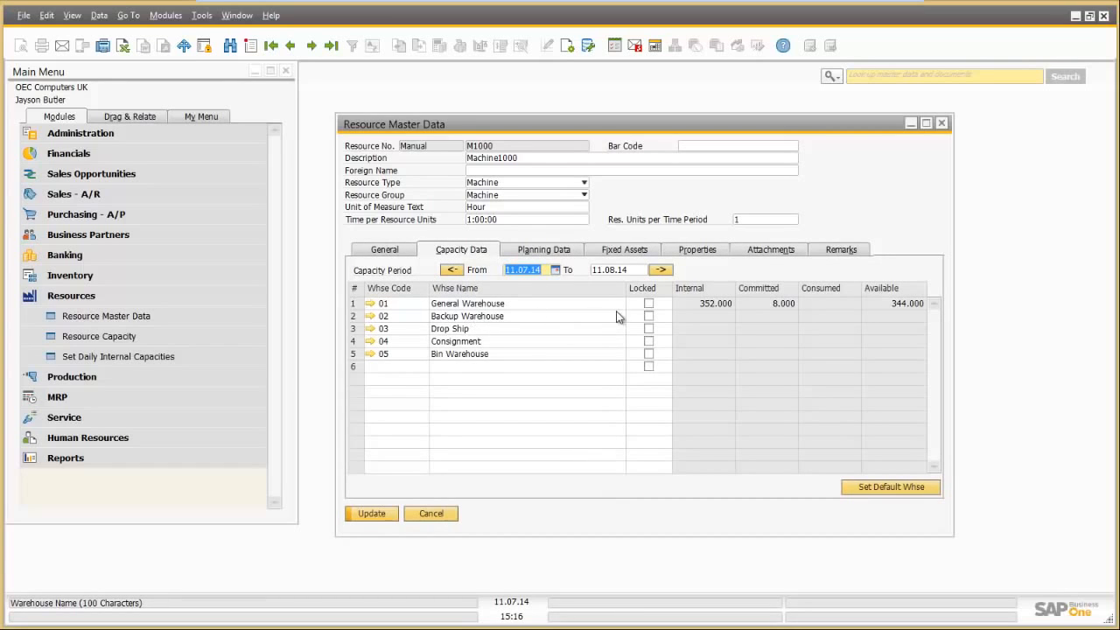
Step: View M1000's daily planning capacities, close the record, and open the Resource Capacity report
{"action": "left_click", "coordinate": [537, 252]}
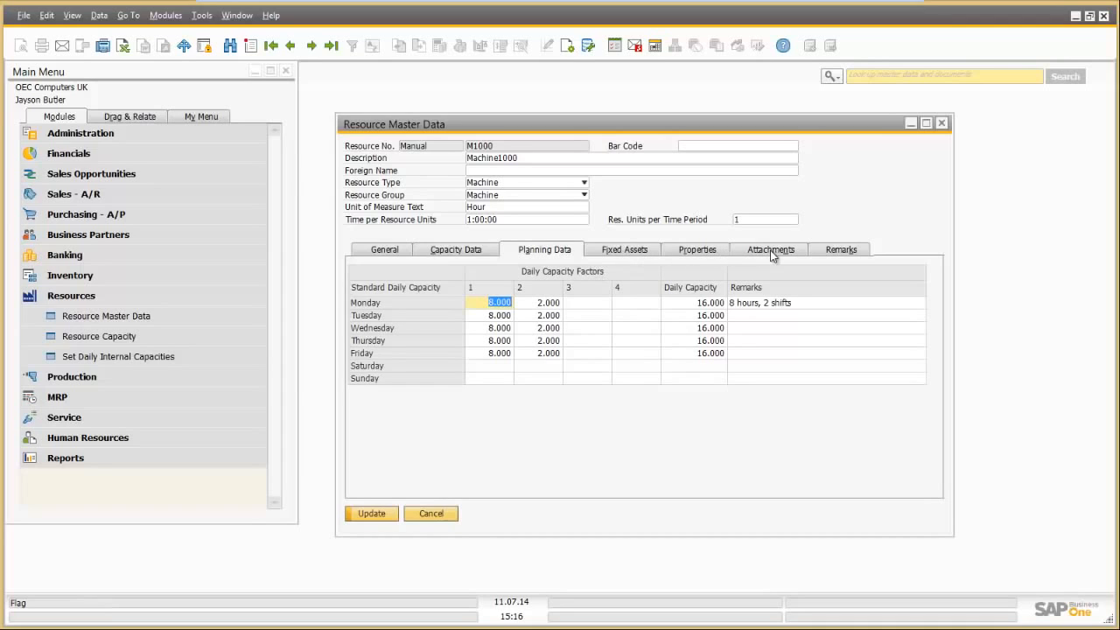
{"action": "left_click", "coordinate": [428, 513]}
{"action": "left_click", "coordinate": [89, 336]}
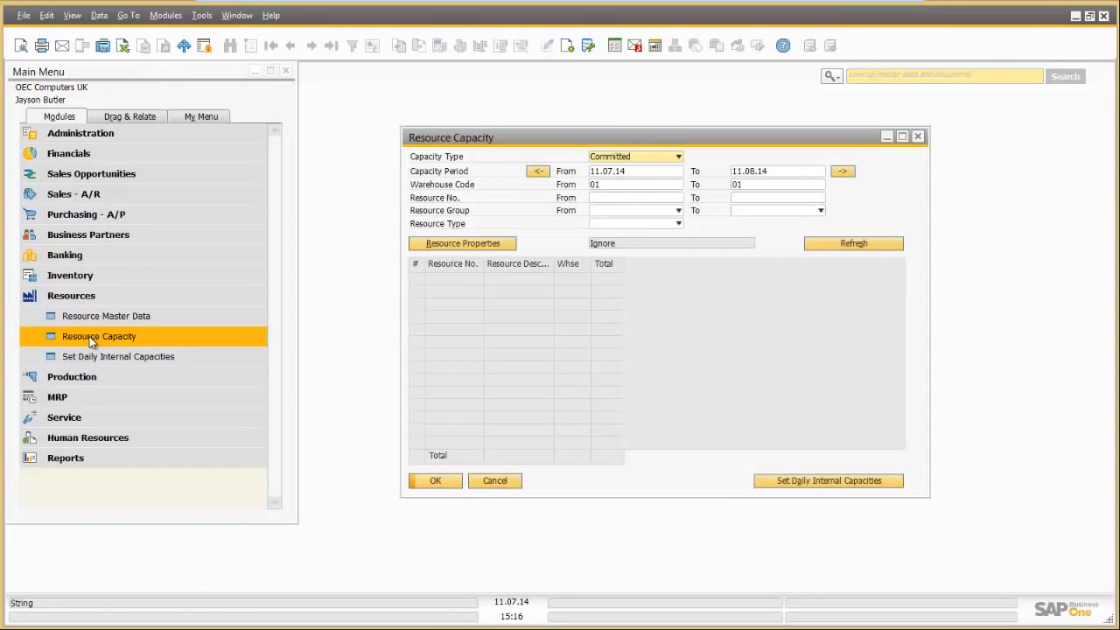
Step: Switch the report's capacity type to Internal and open Set Daily Internal Capacities
{"action": "left_click", "coordinate": [631, 157]}
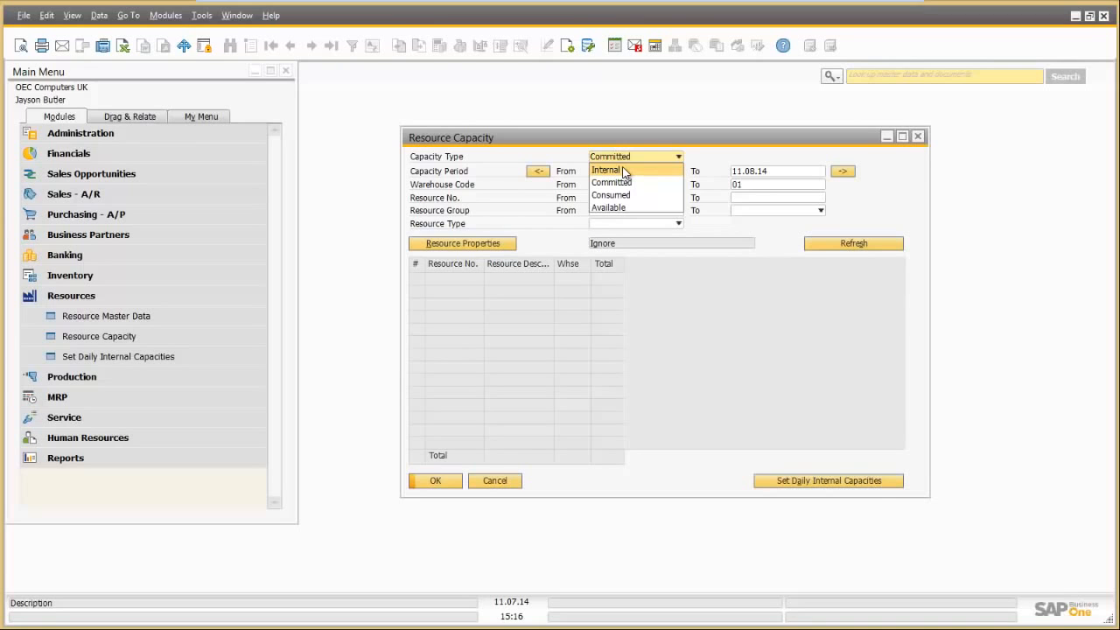
{"action": "left_click", "coordinate": [623, 171]}
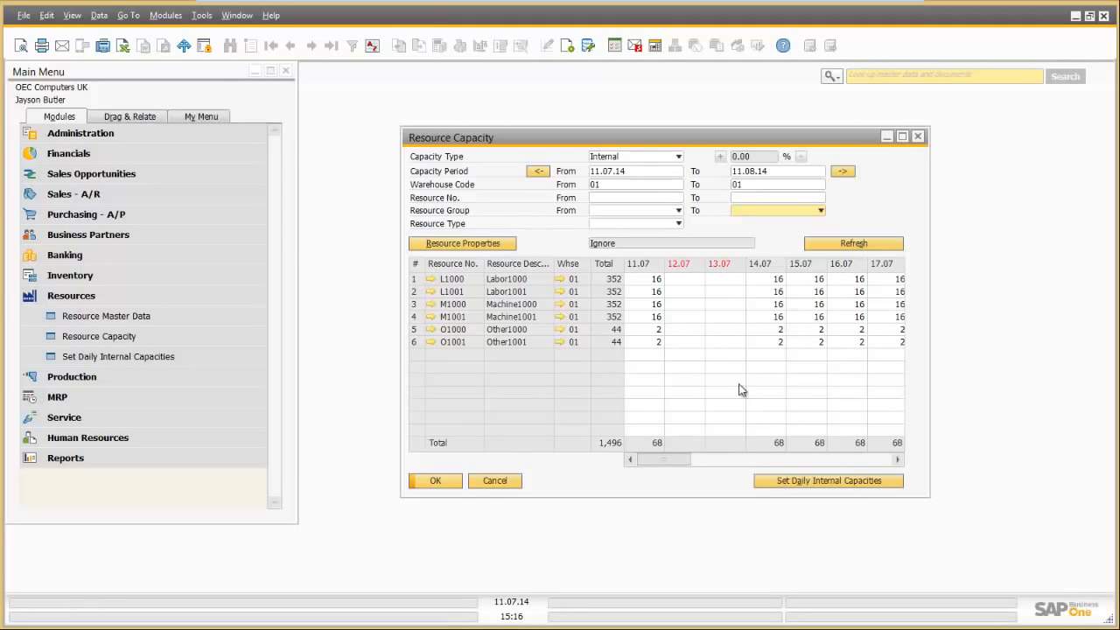
{"action": "left_click", "coordinate": [791, 482]}
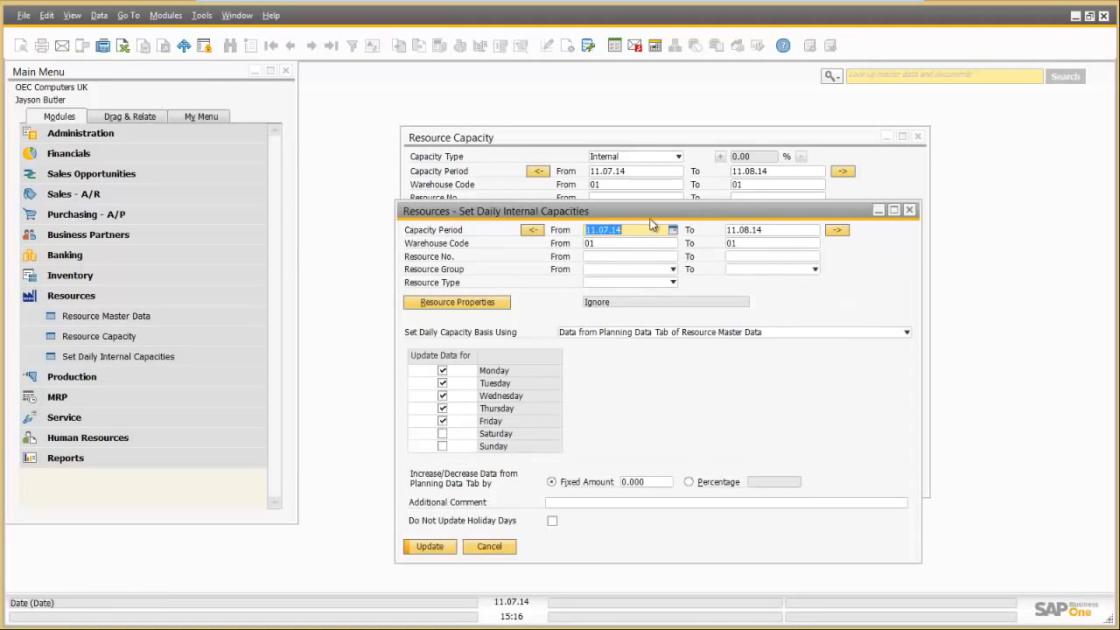
{"action": "left_click_drag", "start_coordinate": [651, 214], "coordinate": [561, 182]}
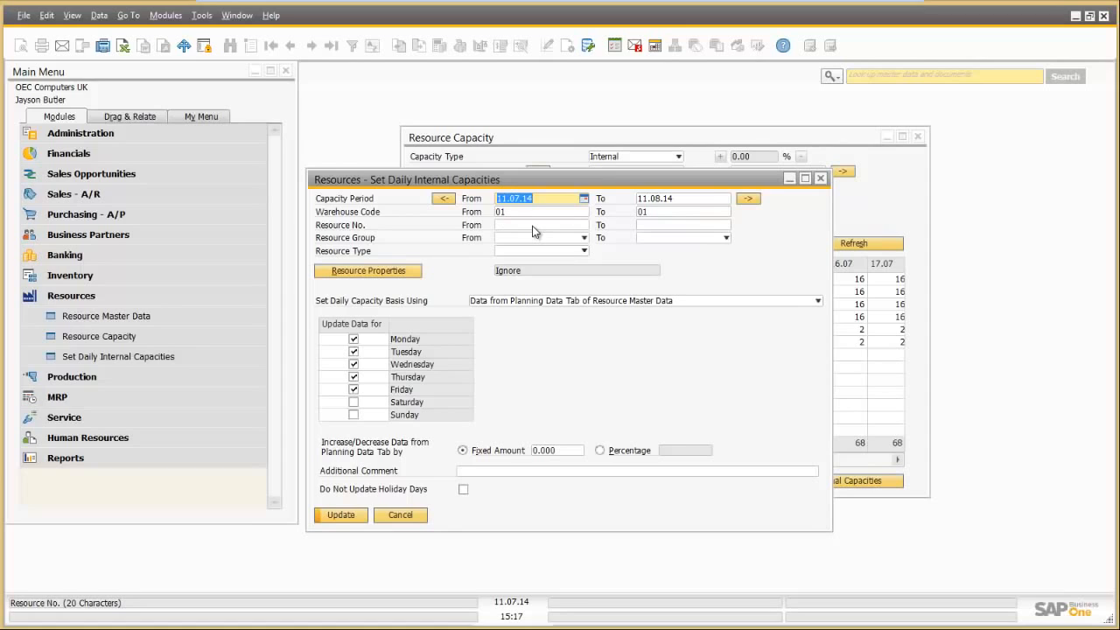
{"action": "left_click", "coordinate": [506, 303]}
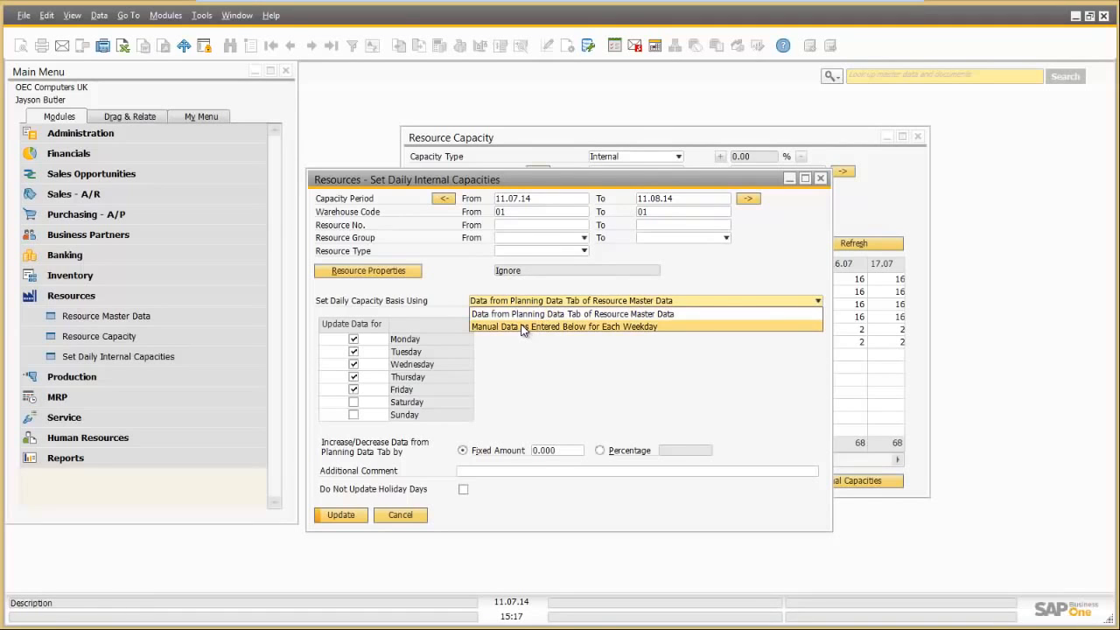
{"action": "left_click", "coordinate": [522, 326]}
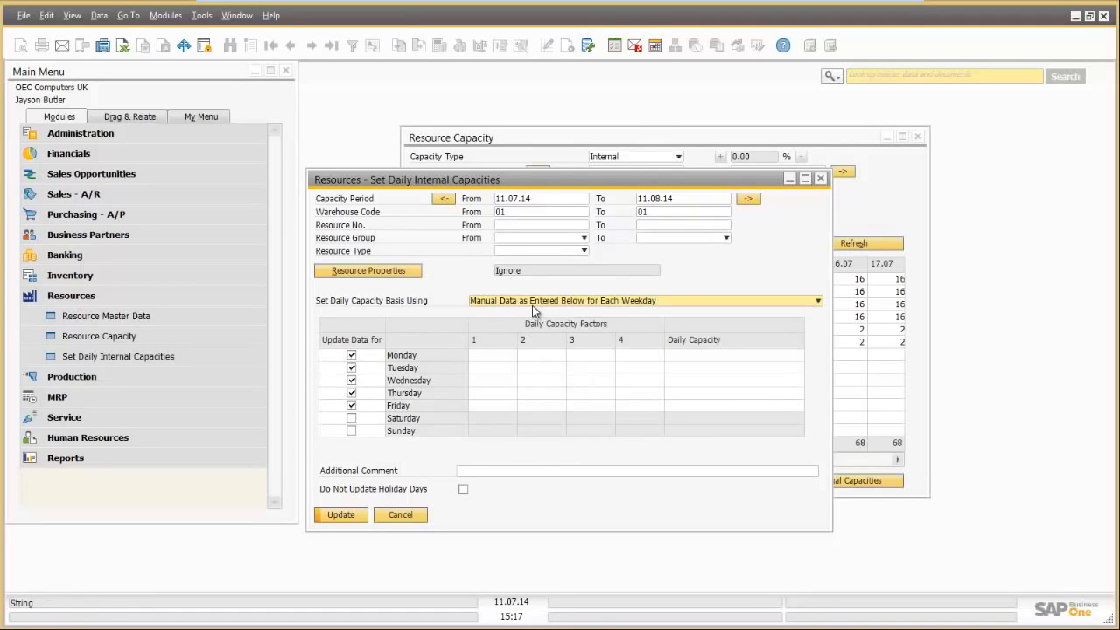
{"action": "left_click", "coordinate": [531, 305]}
{"action": "left_click", "coordinate": [529, 315]}
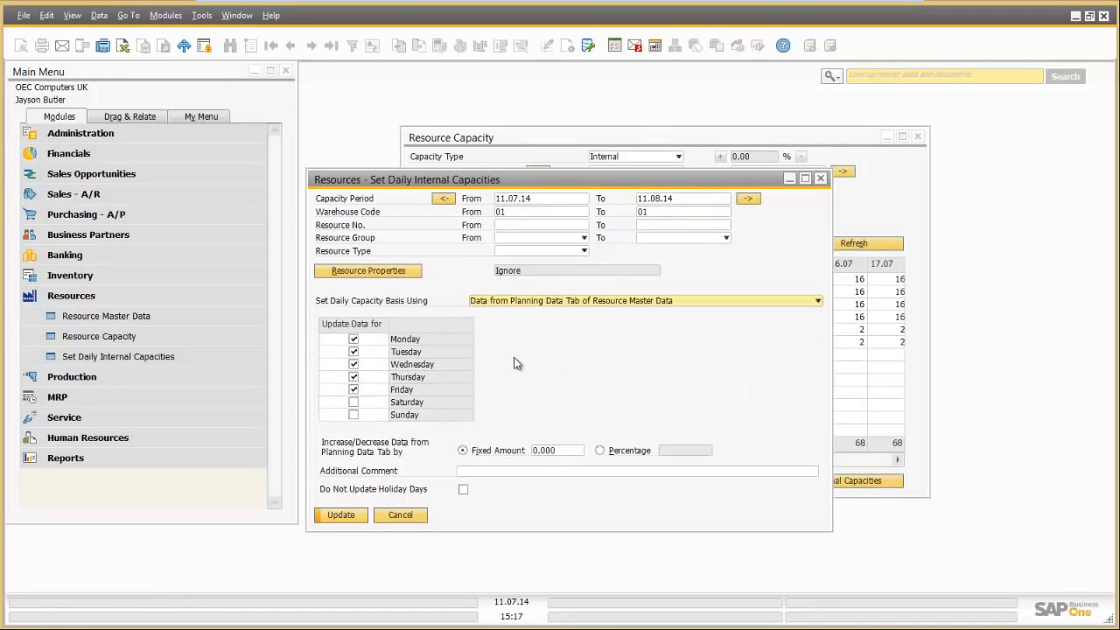
{"action": "left_click", "coordinate": [537, 452]}
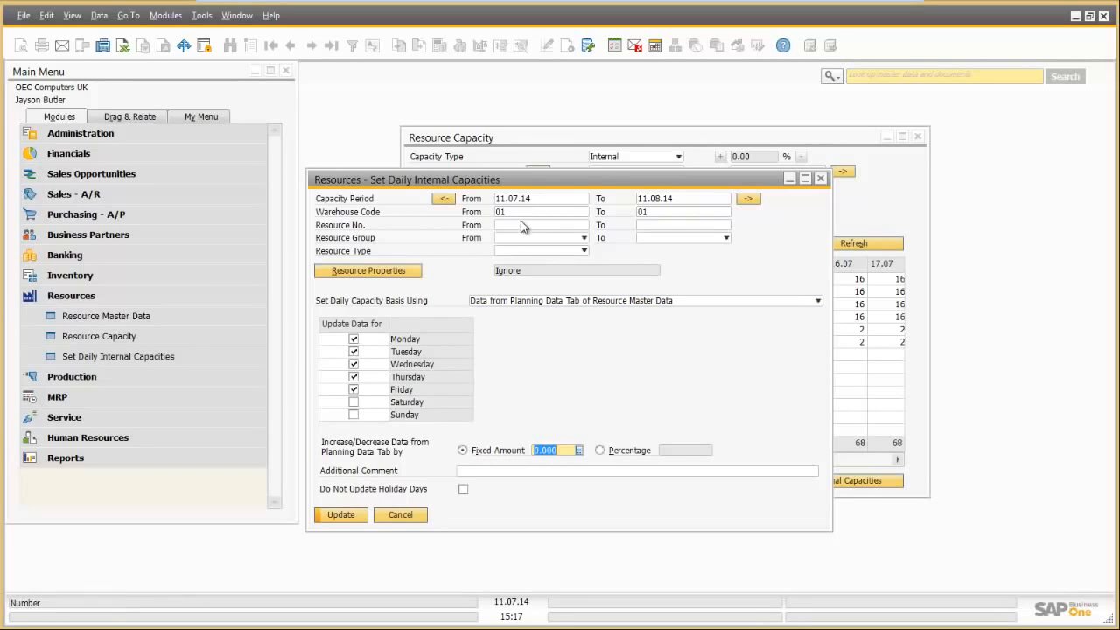
{"action": "left_click_drag", "start_coordinate": [549, 180], "coordinate": [395, 311]}
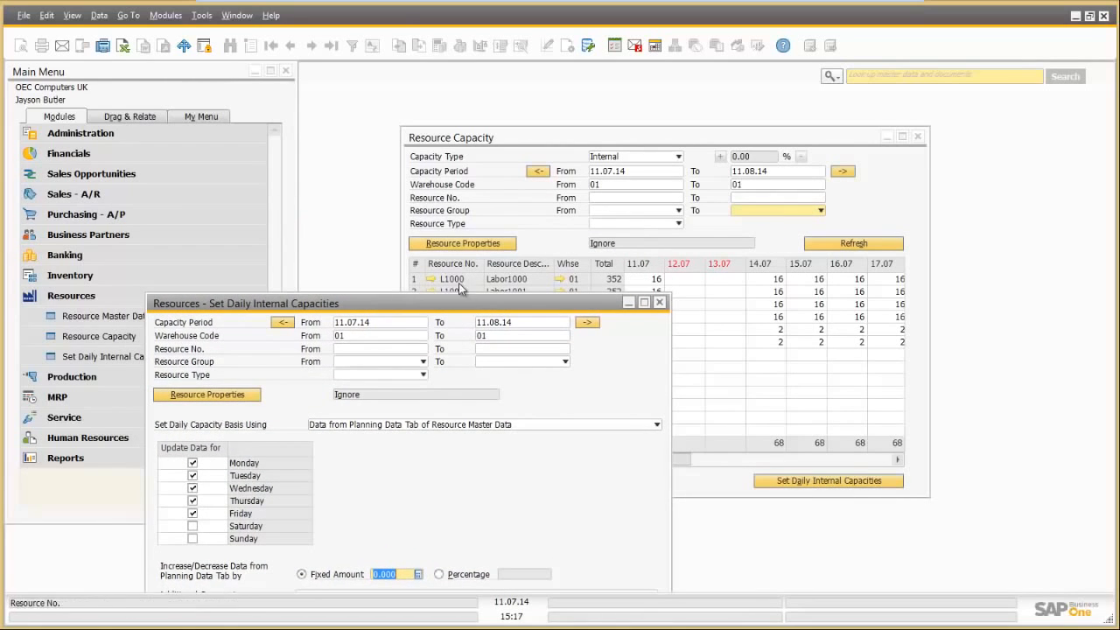
Step: Limit the resource range to L1000 through L1000
{"action": "left_click", "coordinate": [367, 350]}
{"action": "left_click", "coordinate": [425, 349]}
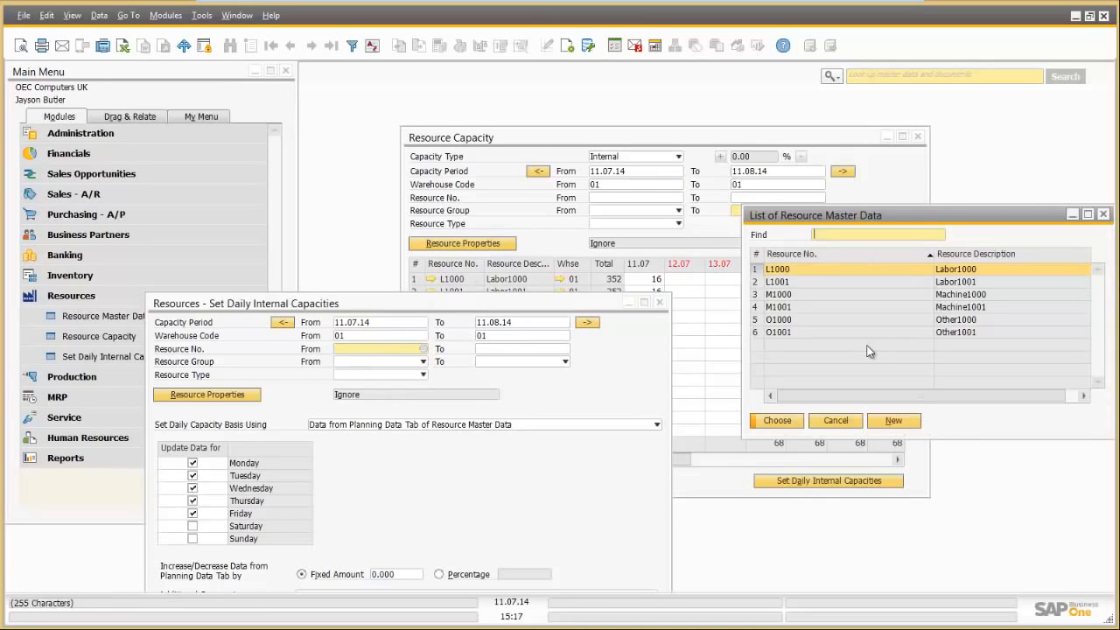
{"action": "double_click", "coordinate": [836, 267]}
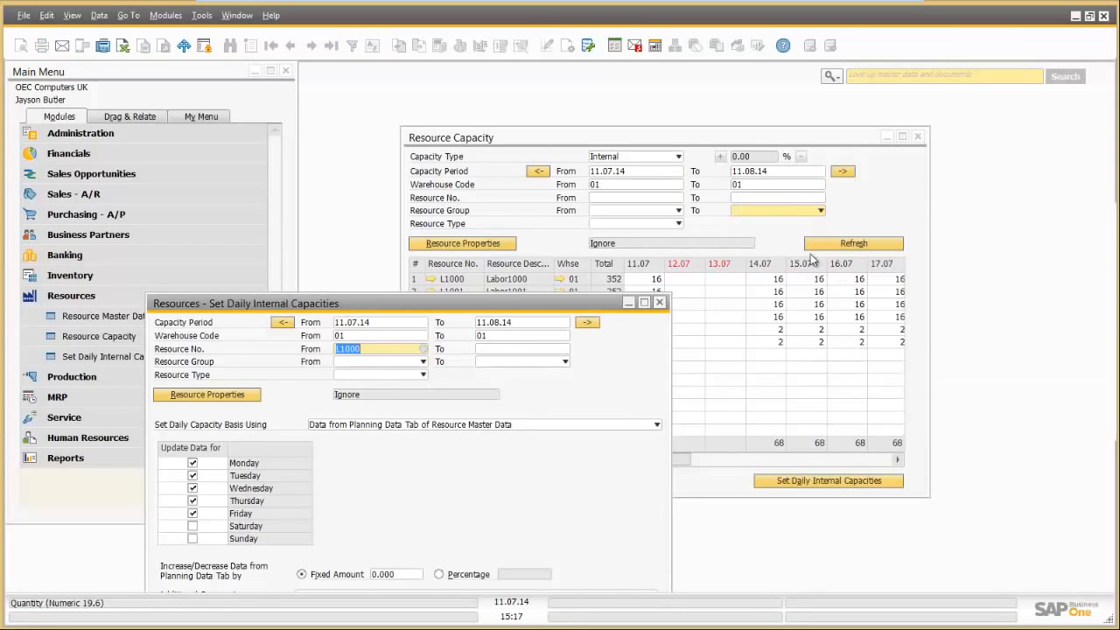
{"action": "left_click", "coordinate": [532, 348]}
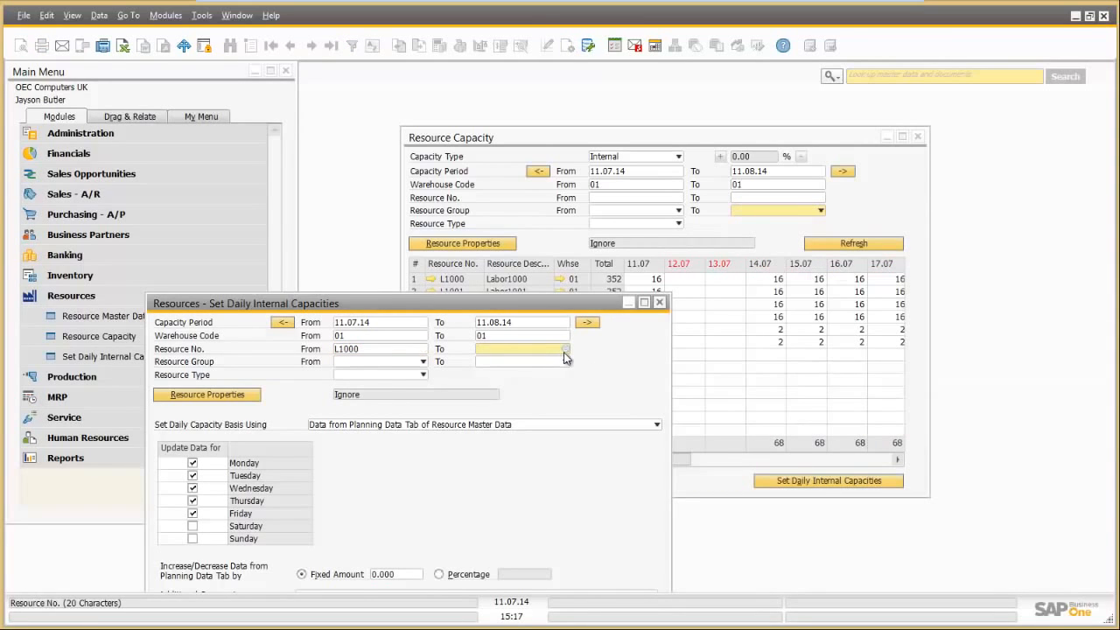
{"action": "left_click", "coordinate": [565, 351]}
{"action": "double_click", "coordinate": [799, 267]}
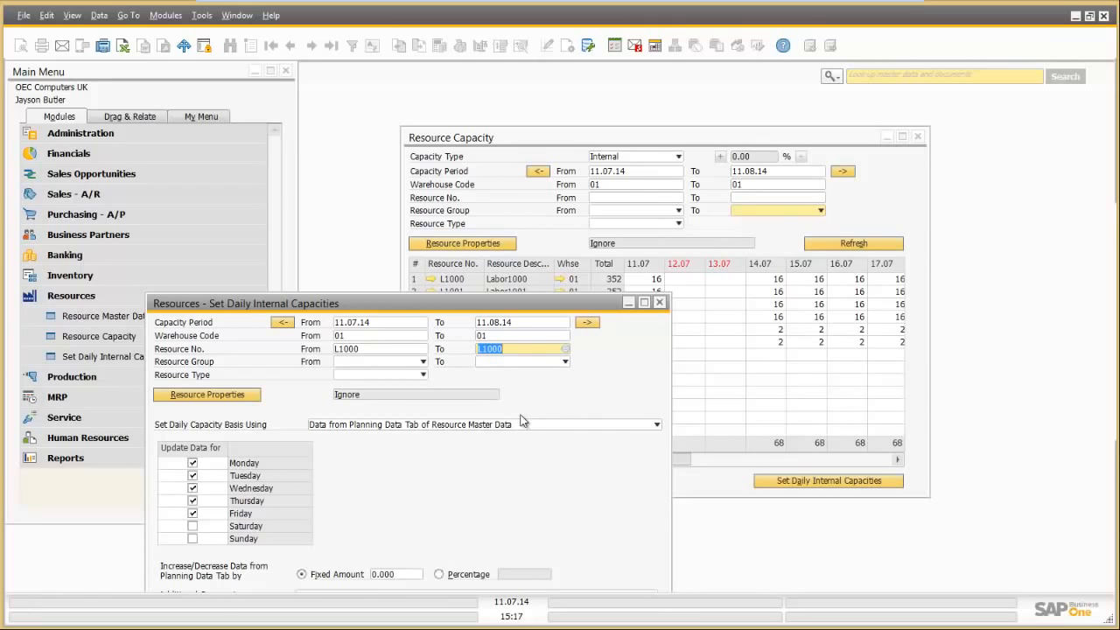
Step: Enter a fixed amount of 2 and update L1000's daily internal capacity
{"action": "left_click", "coordinate": [402, 576]}
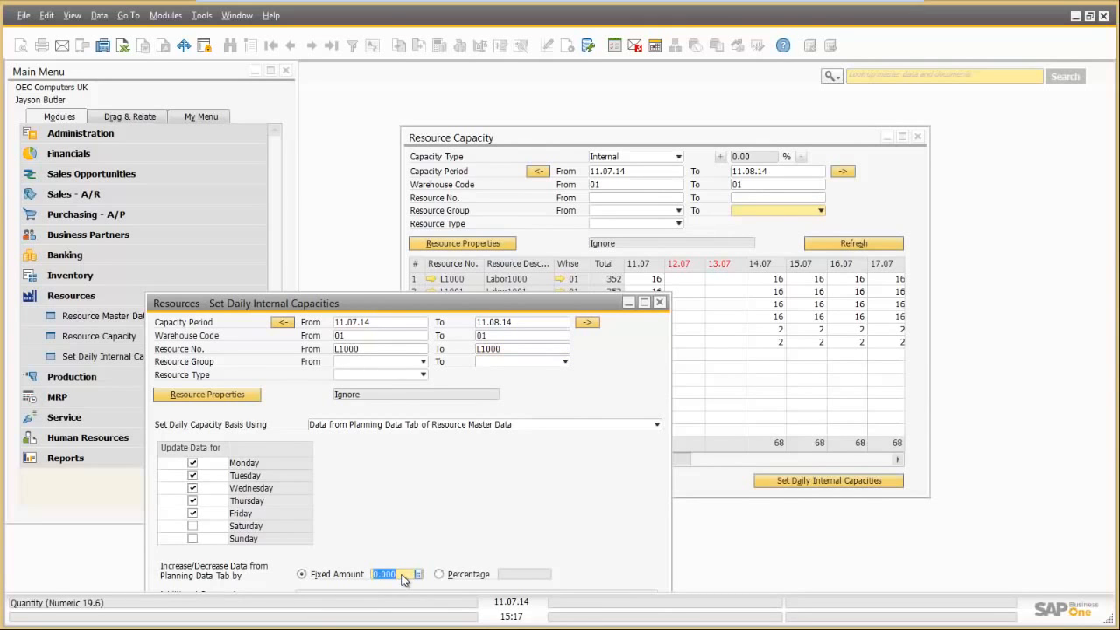
{"action": "type", "text": "2"}
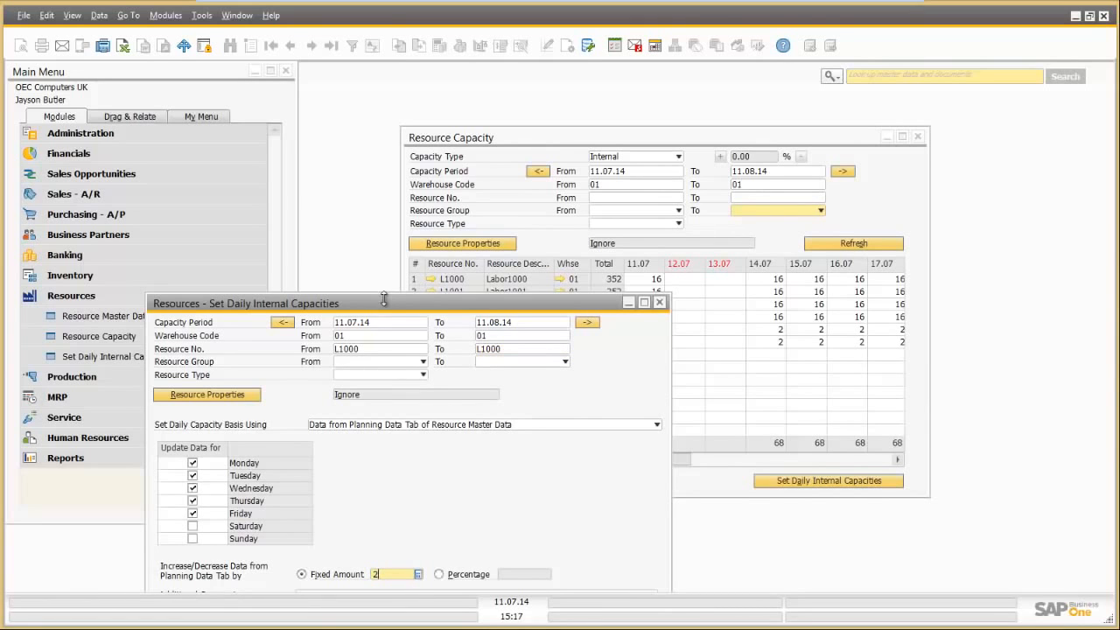
{"action": "mouse_move", "coordinate": [383, 303]}
{"action": "left_mouse_down"}
{"action": "mouse_move", "coordinate": [309, 243]}
{"action": "mouse_move", "coordinate": [342, 359]}
{"action": "mouse_move", "coordinate": [375, 317]}
{"action": "left_mouse_up"}
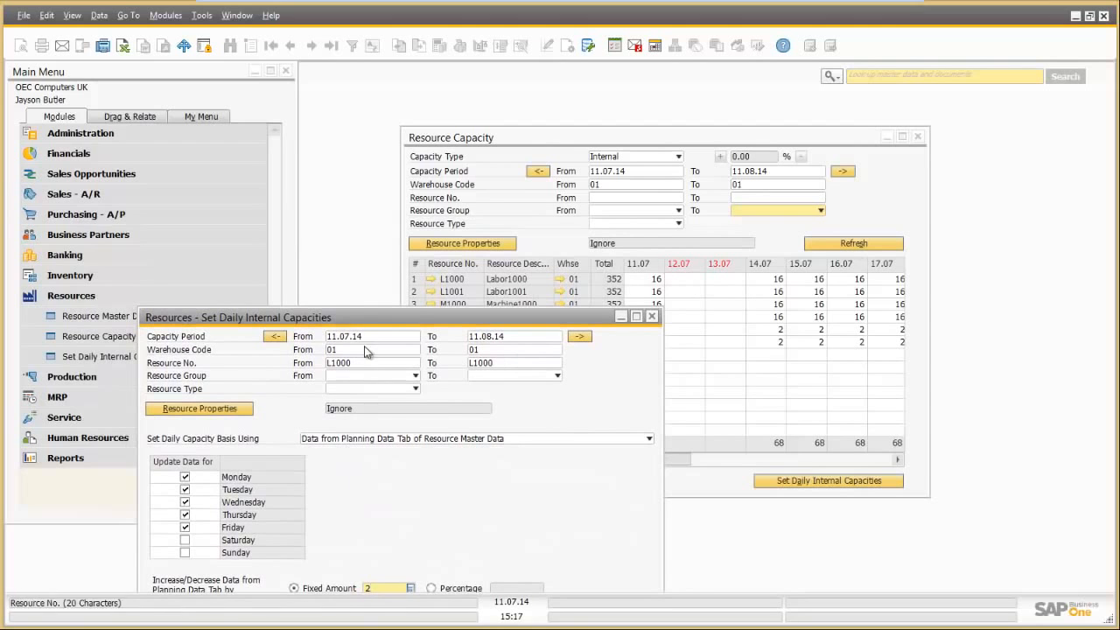
{"action": "left_click_drag", "start_coordinate": [363, 318], "coordinate": [345, 199]}
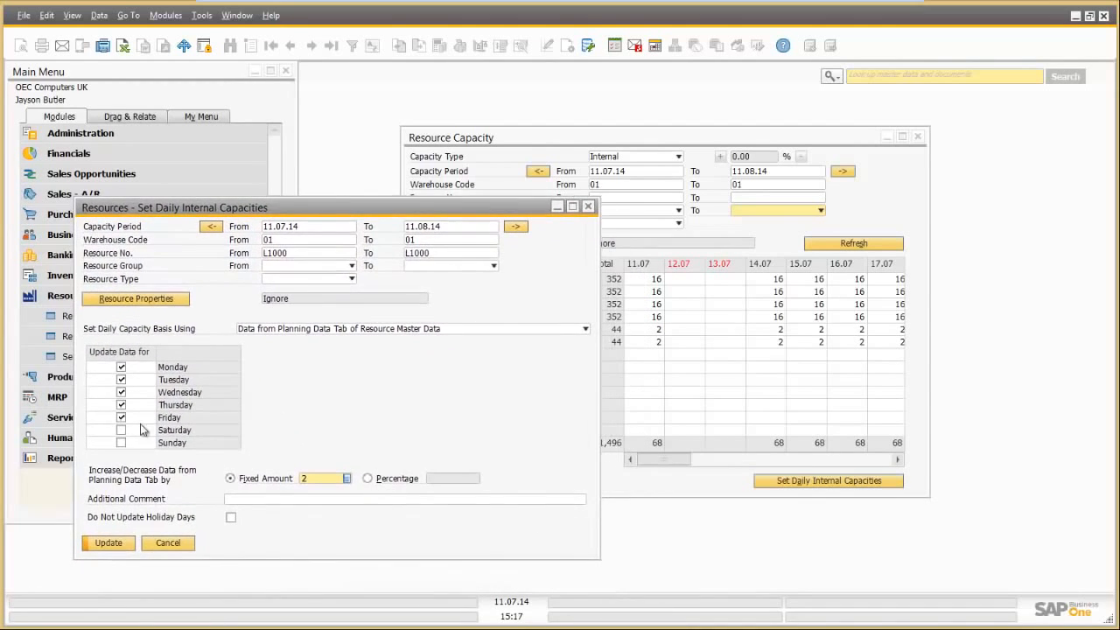
{"action": "left_click", "coordinate": [107, 543]}
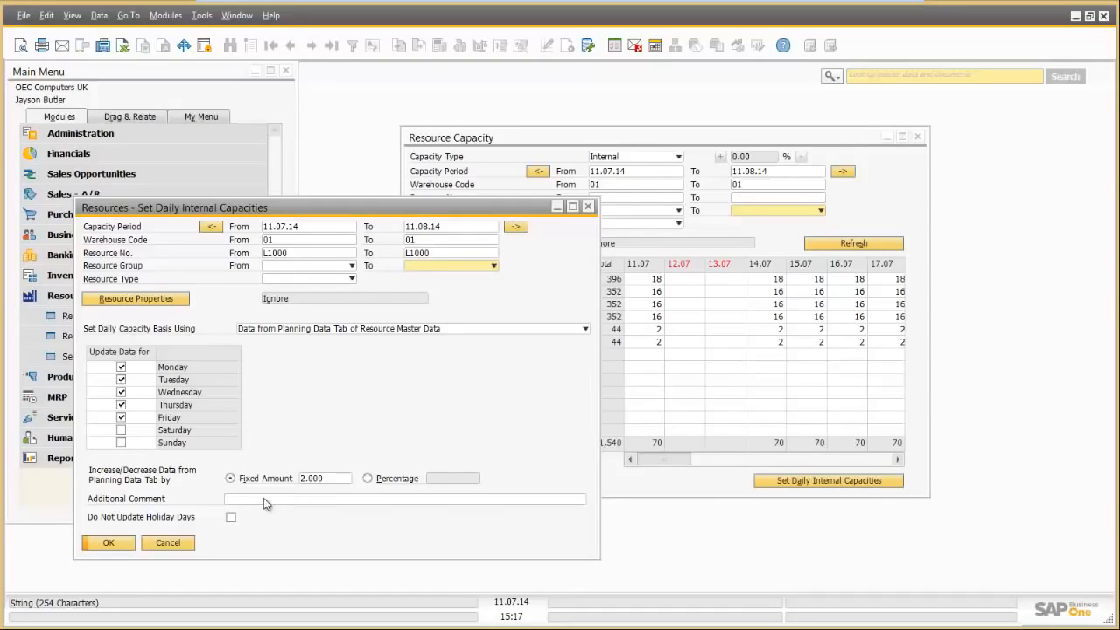
Step: Close the daily capacities dialog and the Resource Capacity report
{"action": "left_click", "coordinate": [169, 542]}
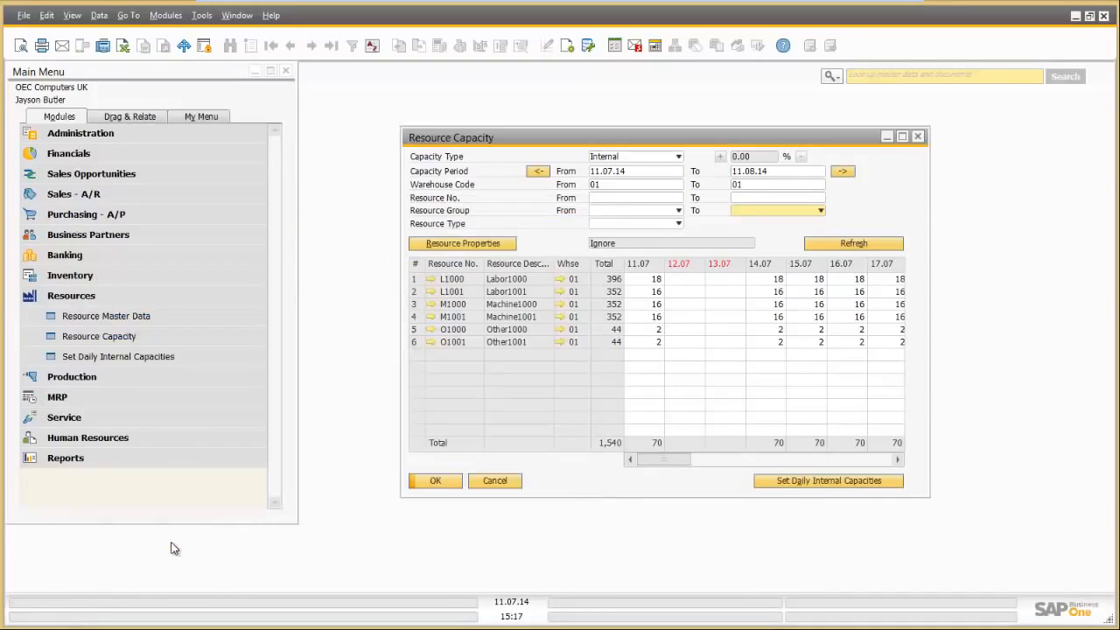
{"action": "left_click", "coordinate": [493, 482]}
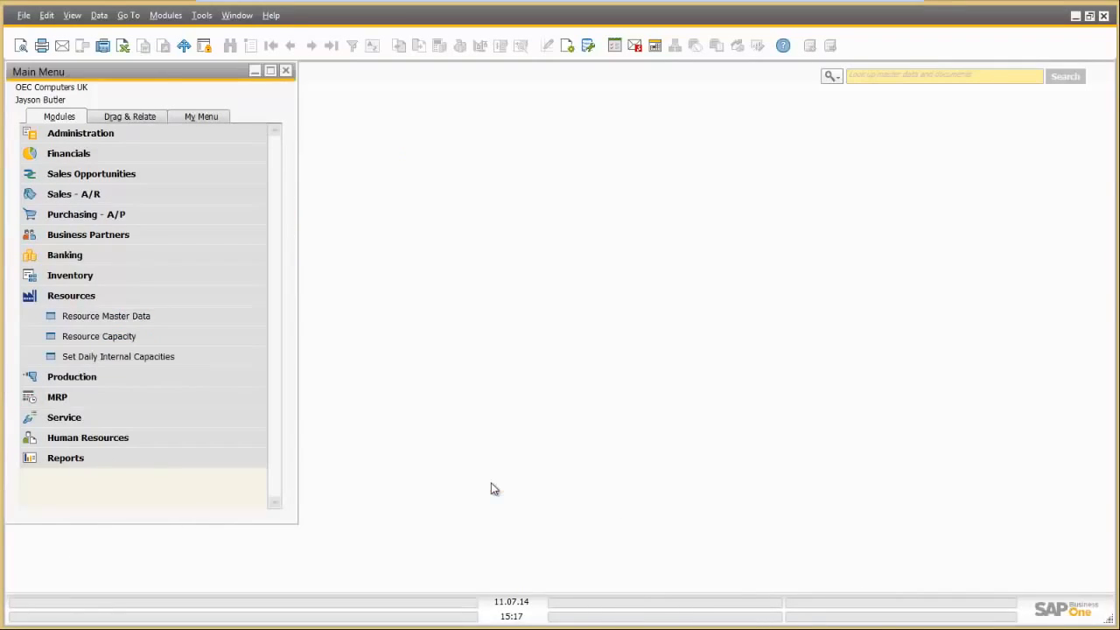
{"action": "left_click", "coordinate": [80, 377]}
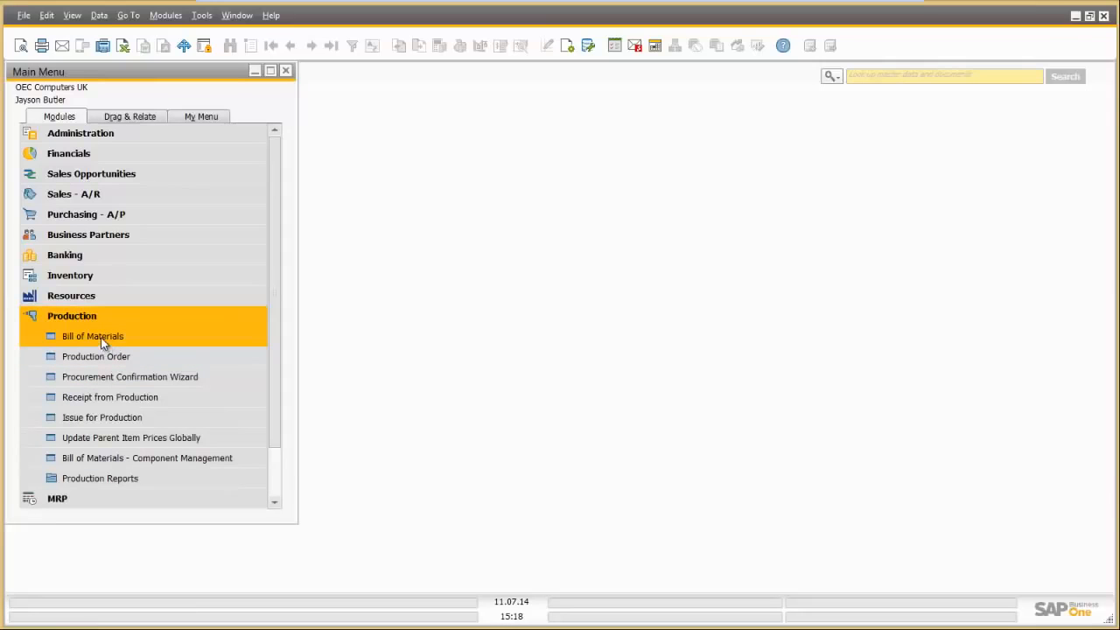
Step: Load the bill of materials for product BOM, leaving row 1's component type unchanged
{"action": "left_click", "coordinate": [101, 341]}
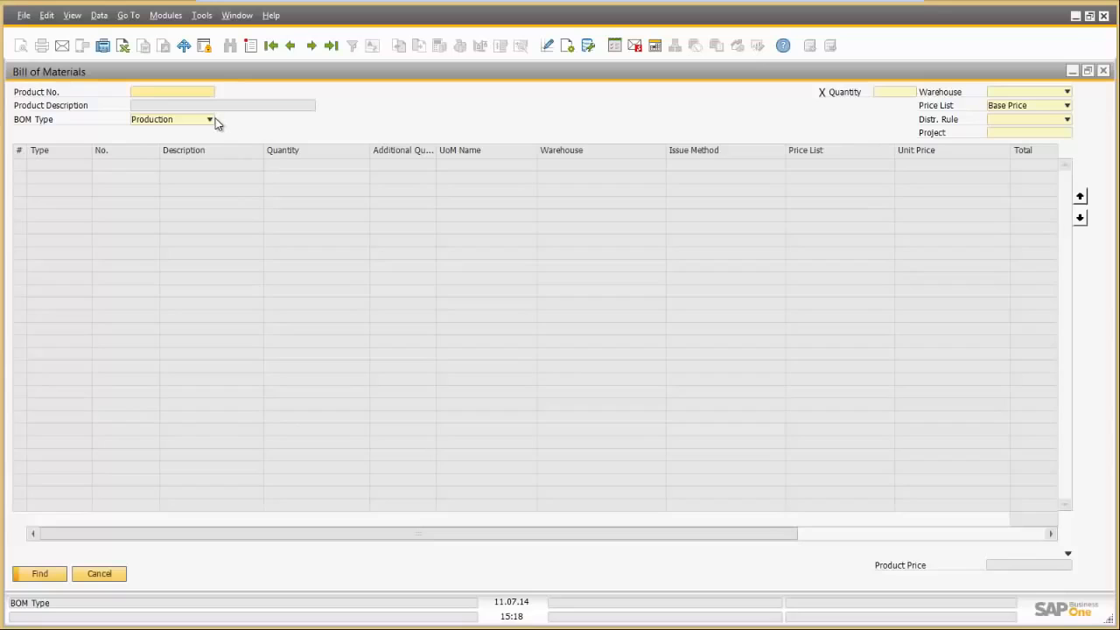
{"action": "type", "text": "bom"}
{"action": "key", "text": "Return"}
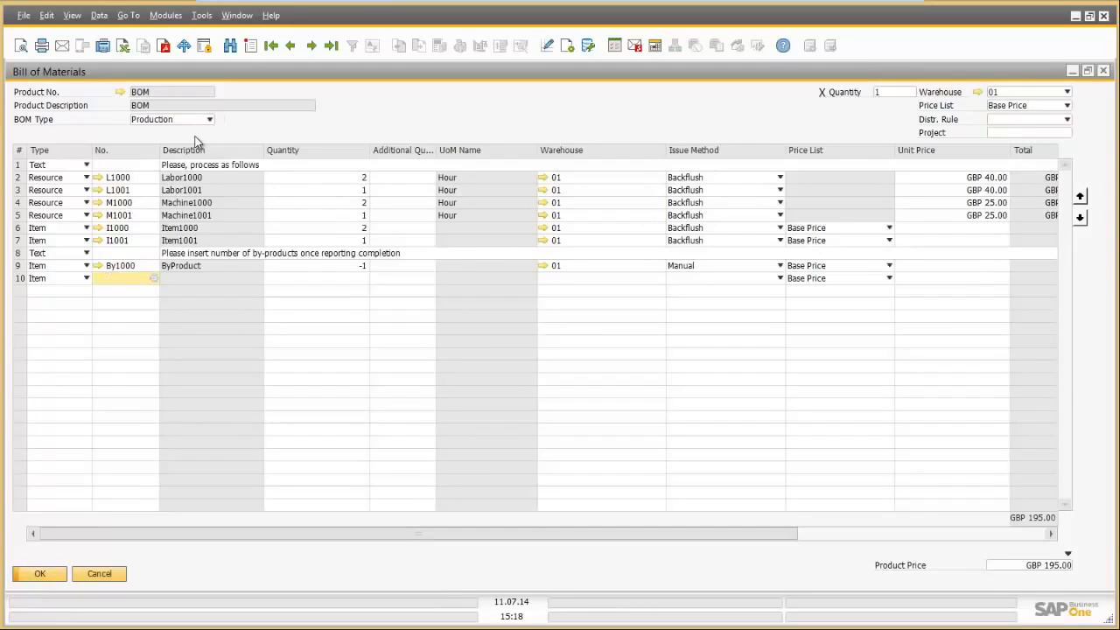
{"action": "left_click", "coordinate": [87, 166]}
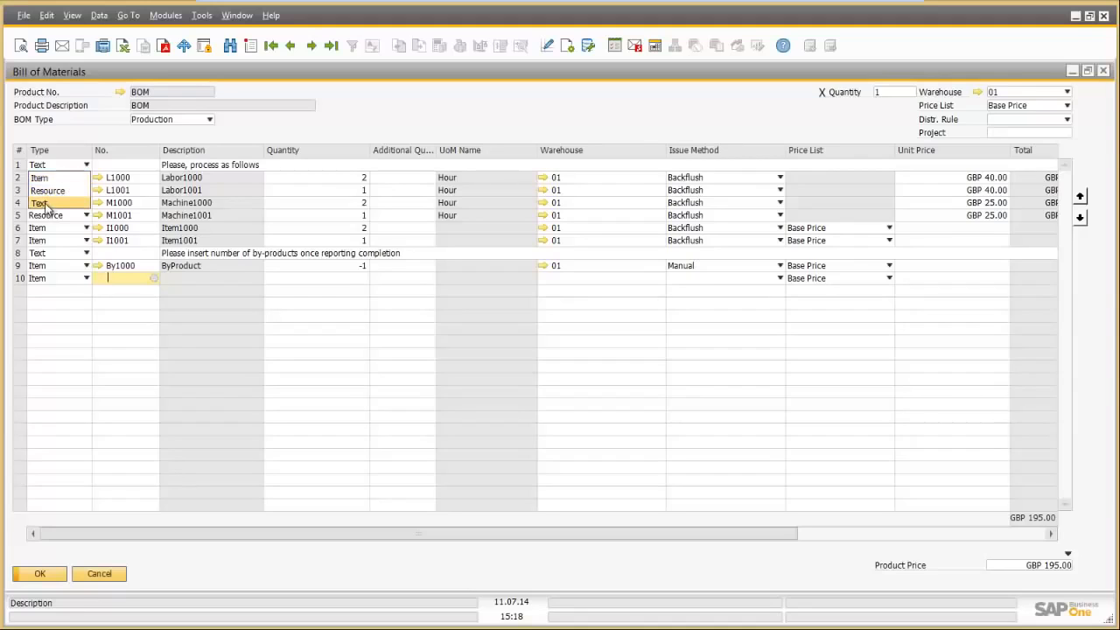
{"action": "left_click", "coordinate": [86, 165]}
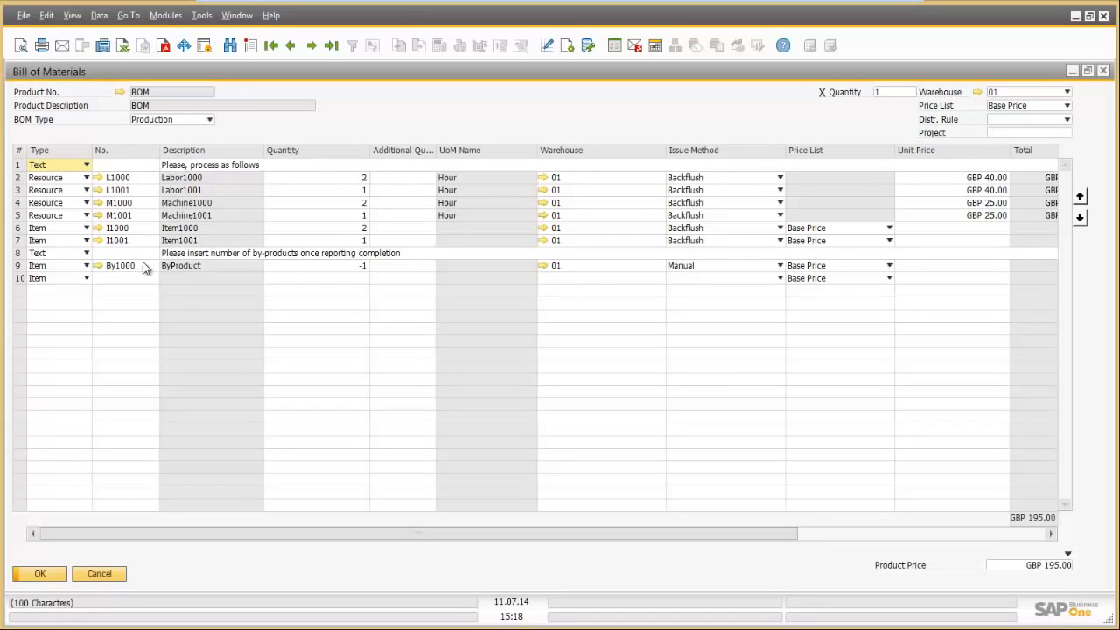
Step: Move the Labor1000 line down two places and then back up one
{"action": "left_click", "coordinate": [17, 178]}
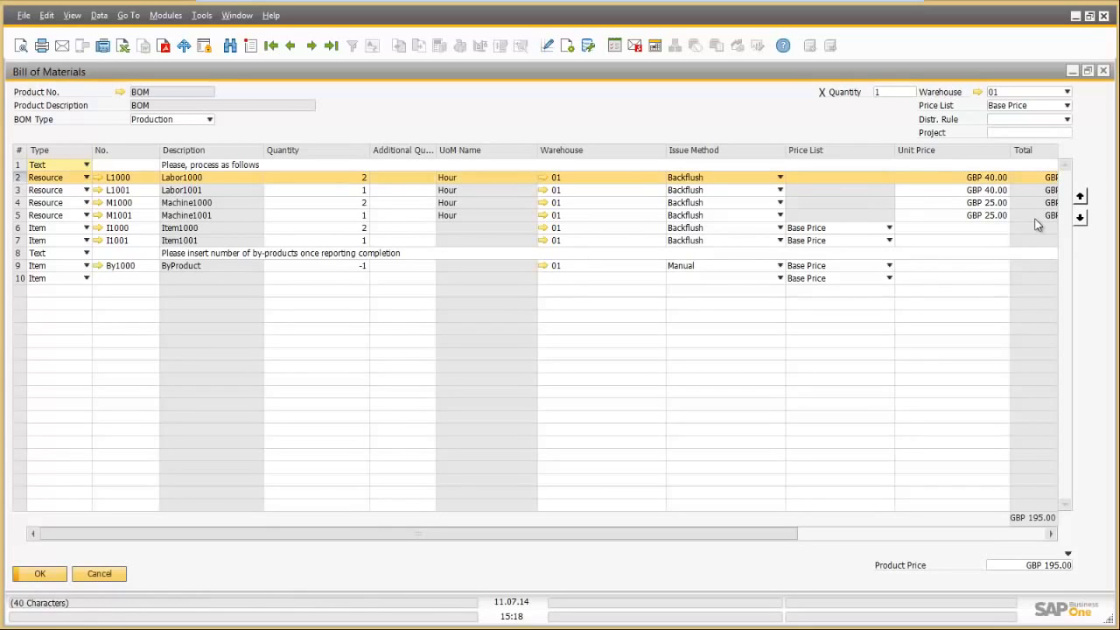
{"action": "left_click", "coordinate": [1081, 221]}
{"action": "left_click", "coordinate": [1081, 220]}
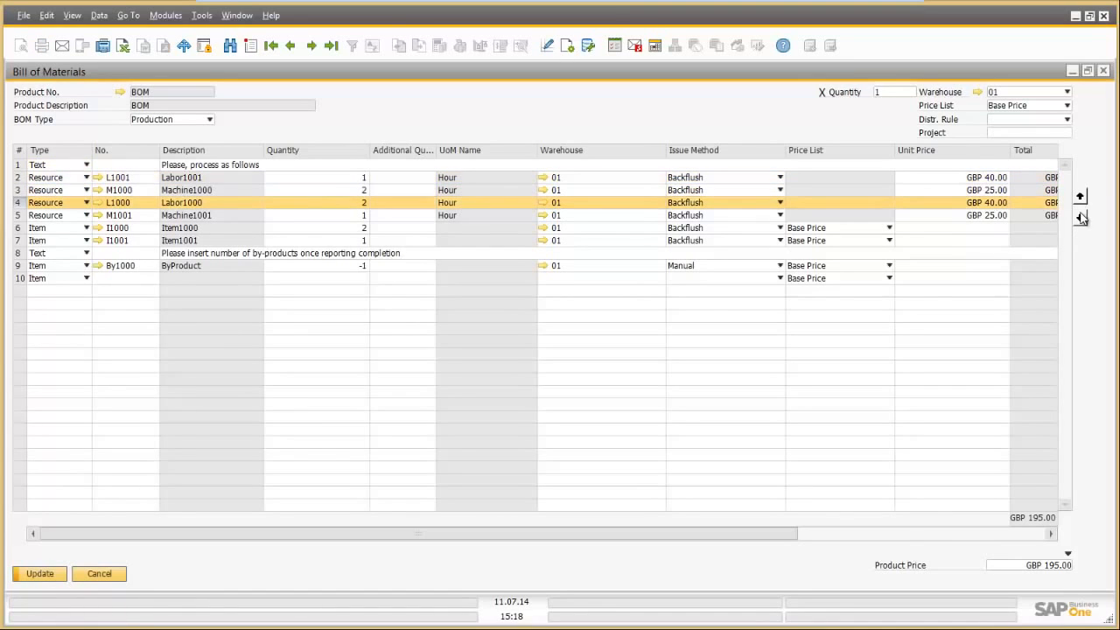
{"action": "left_click", "coordinate": [1081, 198]}
{"action": "left_click", "coordinate": [1080, 198]}
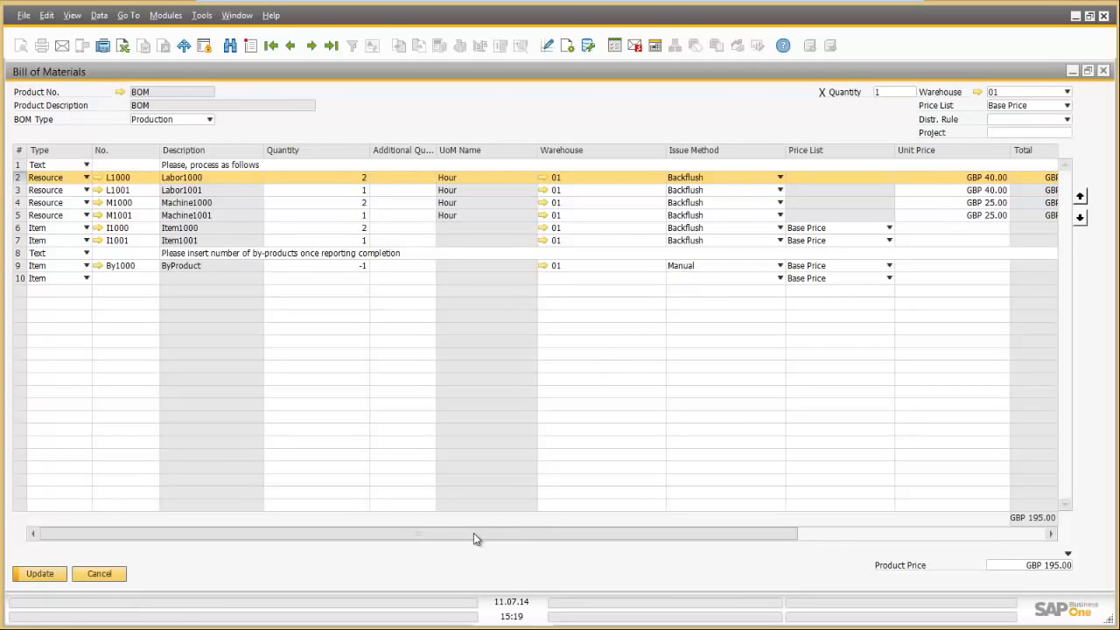
Step: Keep Medium UDF-Priority on the Labor1000 line and close the bill of materials unsaved
{"action": "left_click_drag", "start_coordinate": [473, 533], "coordinate": [770, 534]}
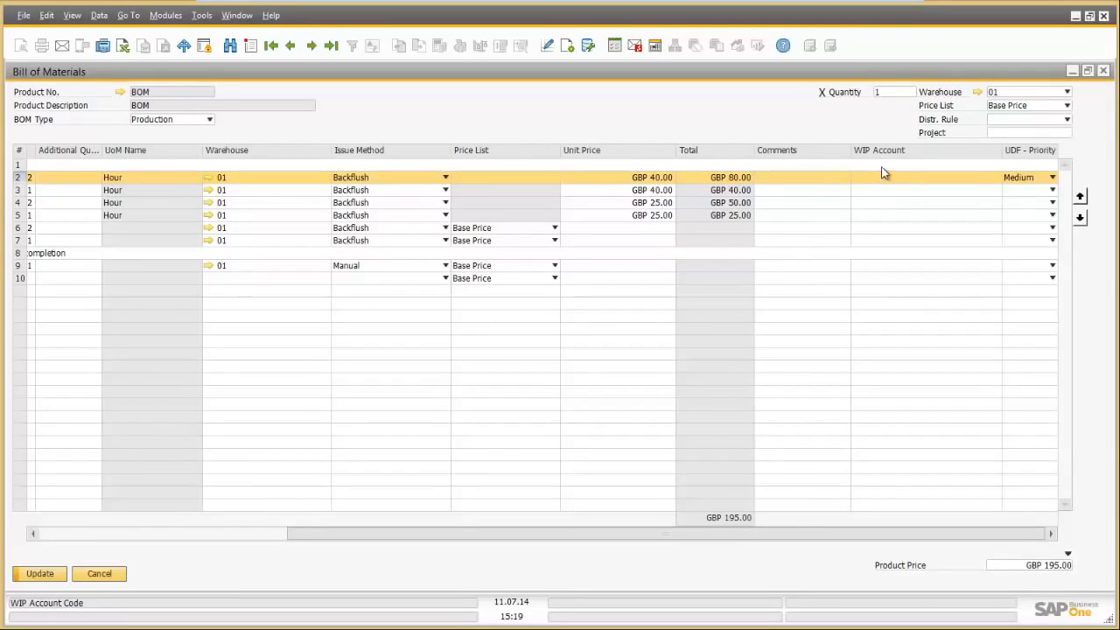
{"action": "left_click", "coordinate": [1052, 177]}
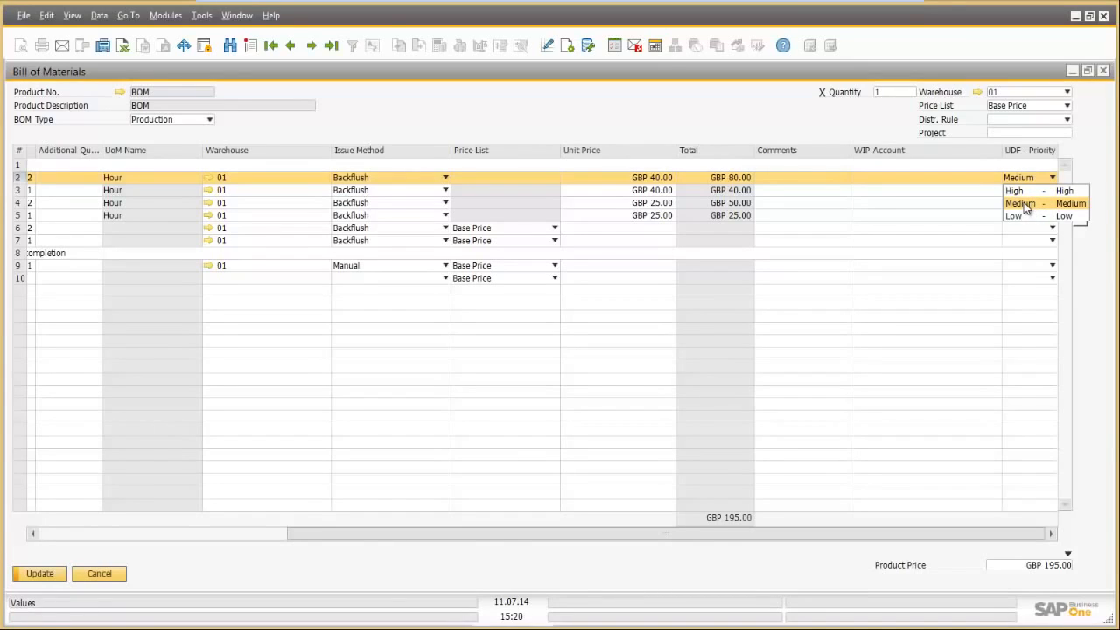
{"action": "left_click", "coordinate": [1026, 206]}
{"action": "left_click_drag", "start_coordinate": [332, 536], "coordinate": [85, 536]}
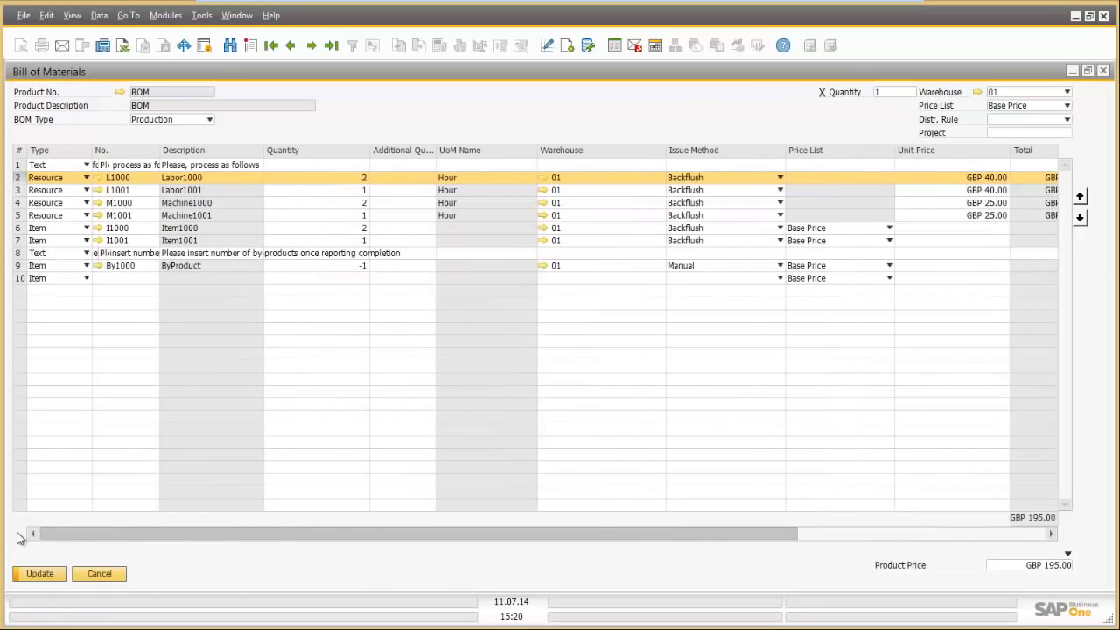
{"action": "left_click", "coordinate": [99, 574]}
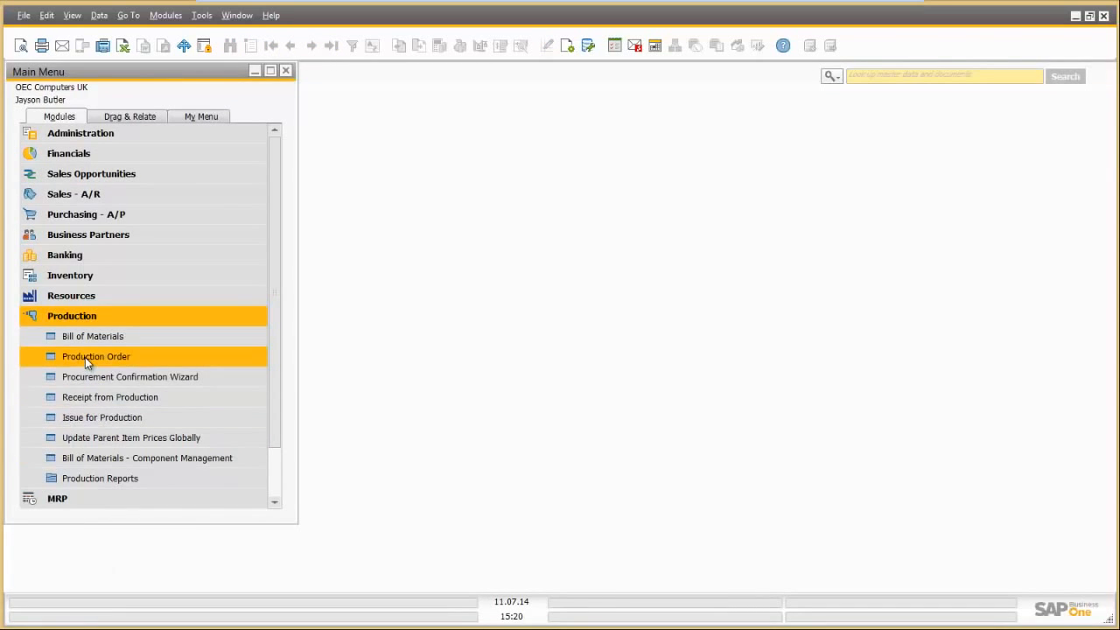
Step: Create a new production order for product BOM, loading its components
{"action": "left_click", "coordinate": [85, 356]}
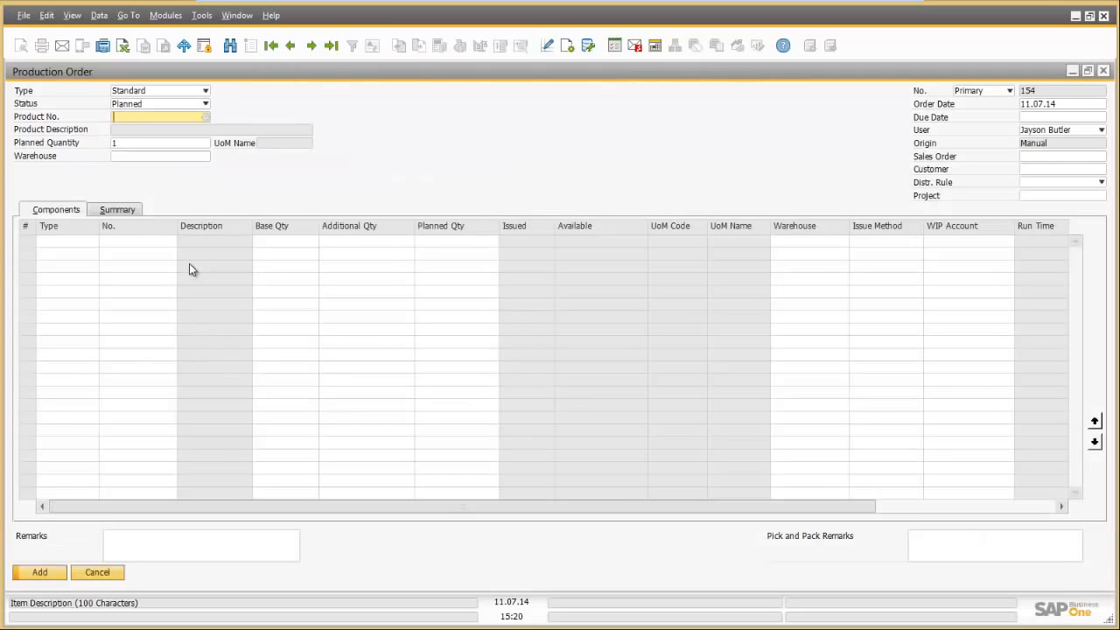
{"action": "type", "text": "bom"}
{"action": "key", "text": "Tab"}
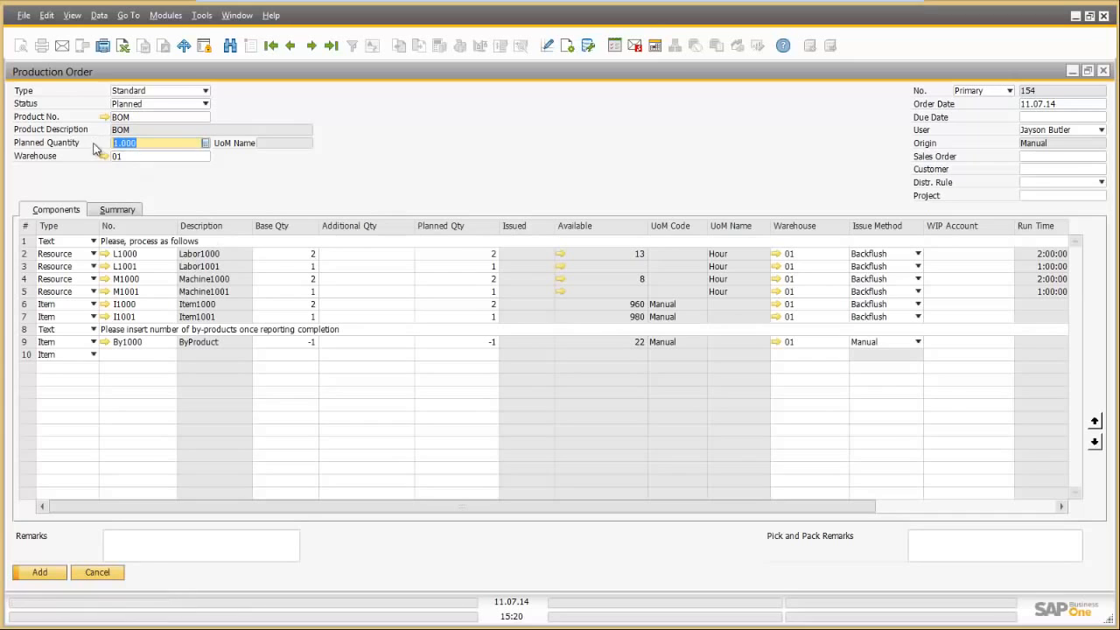
Step: Set planned quantity 20 and due date 15.07.14 on the order
{"action": "type", "text": "1"}
{"action": "key", "text": "BackSpace"}
{"action": "type", "text": "20"}
{"action": "left_click", "coordinate": [1039, 117]}
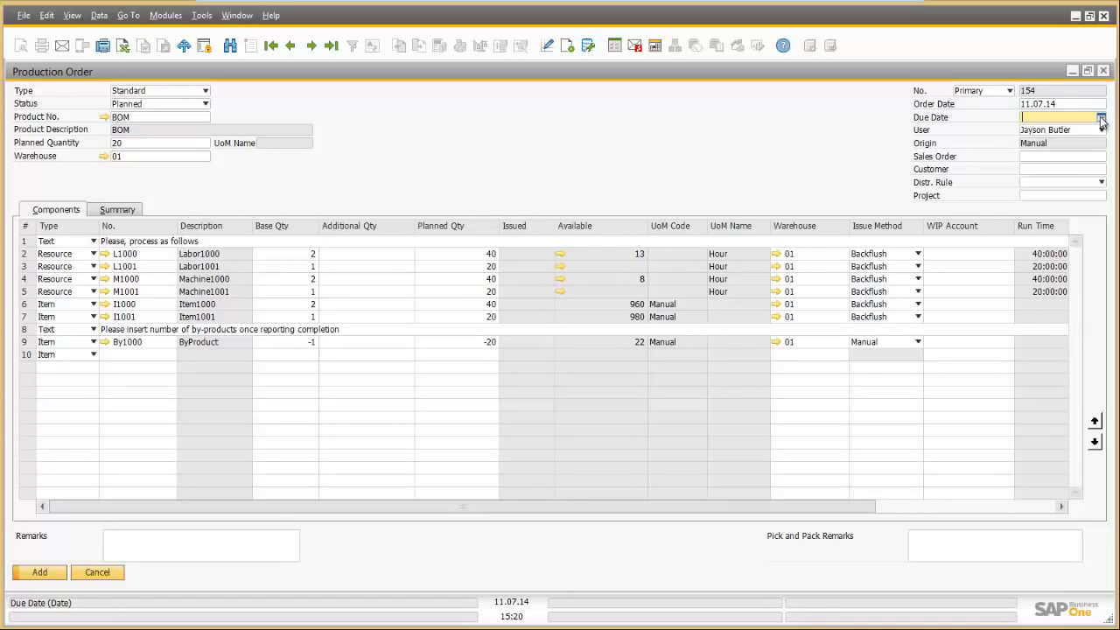
{"action": "left_click", "coordinate": [1100, 118]}
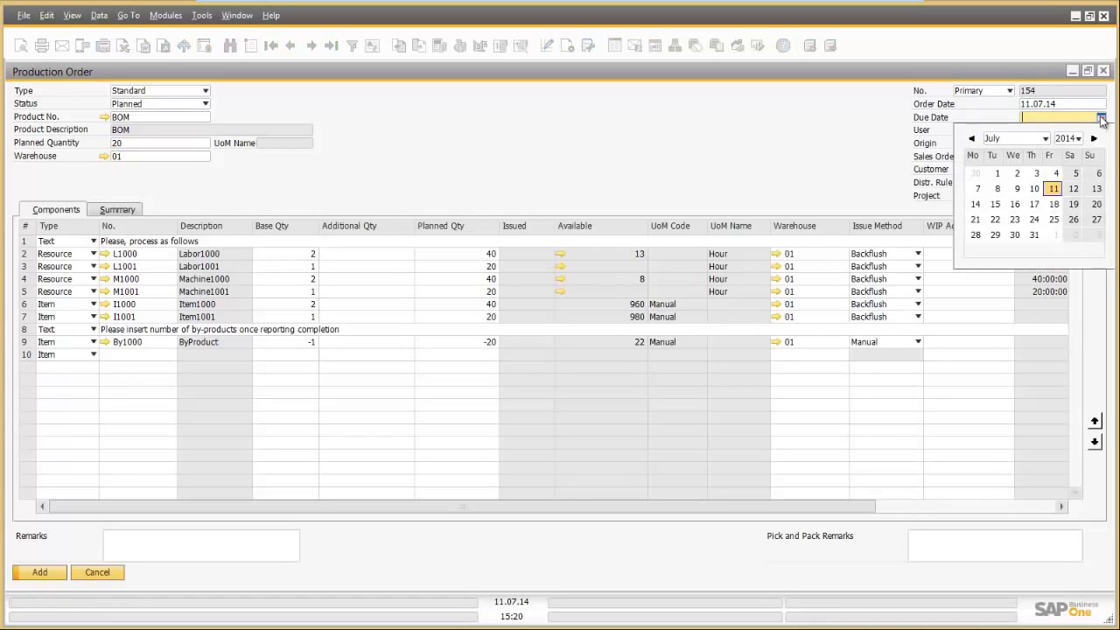
{"action": "left_click", "coordinate": [995, 205]}
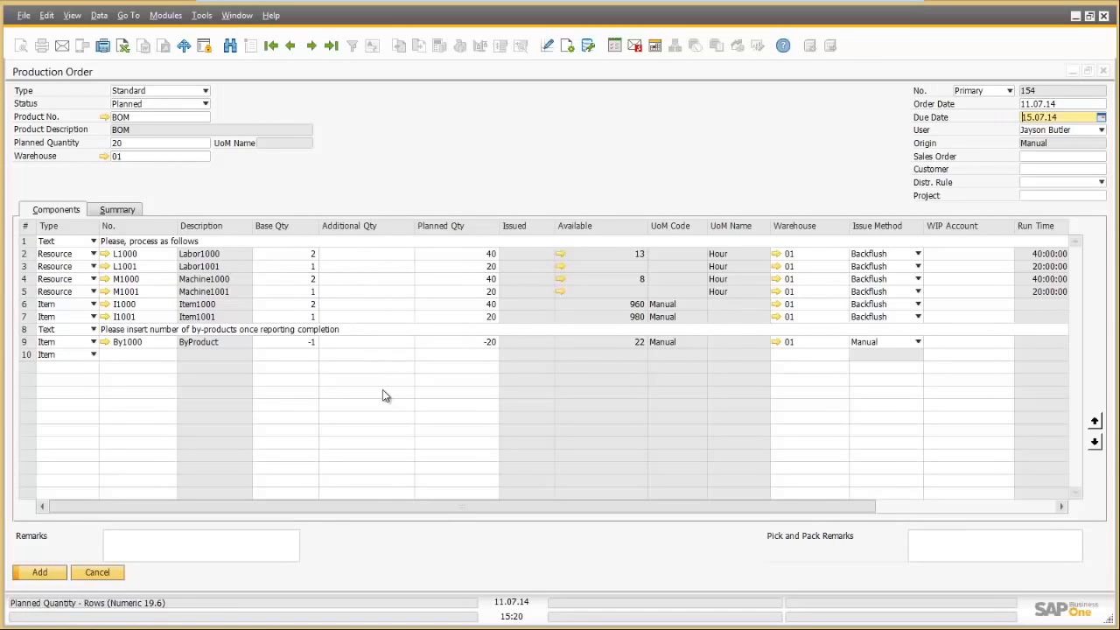
Step: Review the component columns, save production order 154, and close the blank order form
{"action": "left_click_drag", "start_coordinate": [340, 510], "coordinate": [521, 508]}
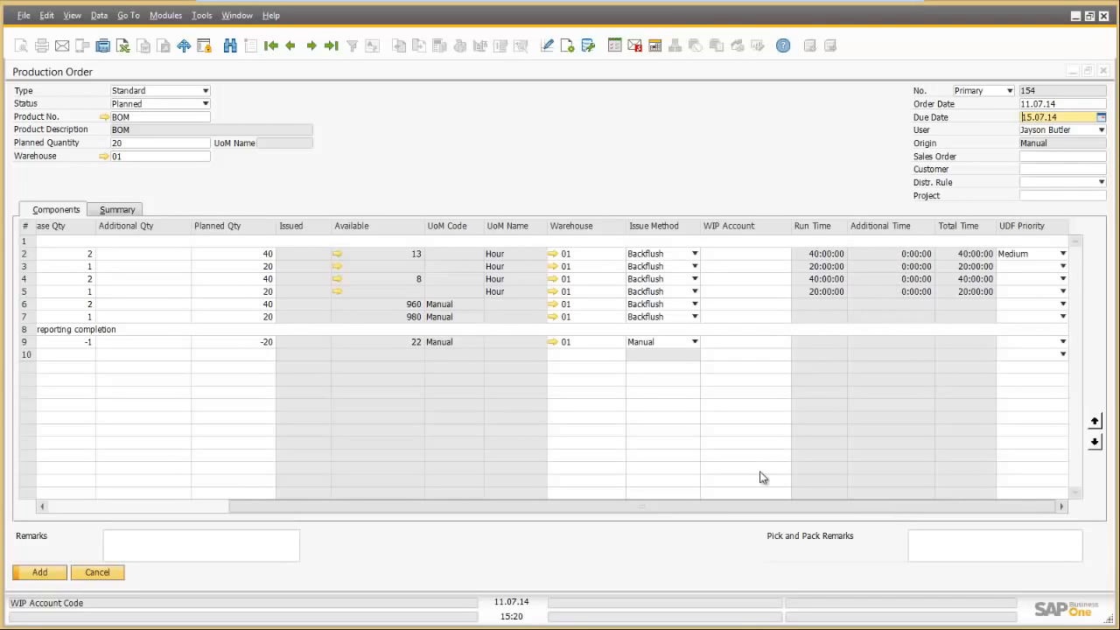
{"action": "left_click_drag", "start_coordinate": [752, 508], "coordinate": [594, 507]}
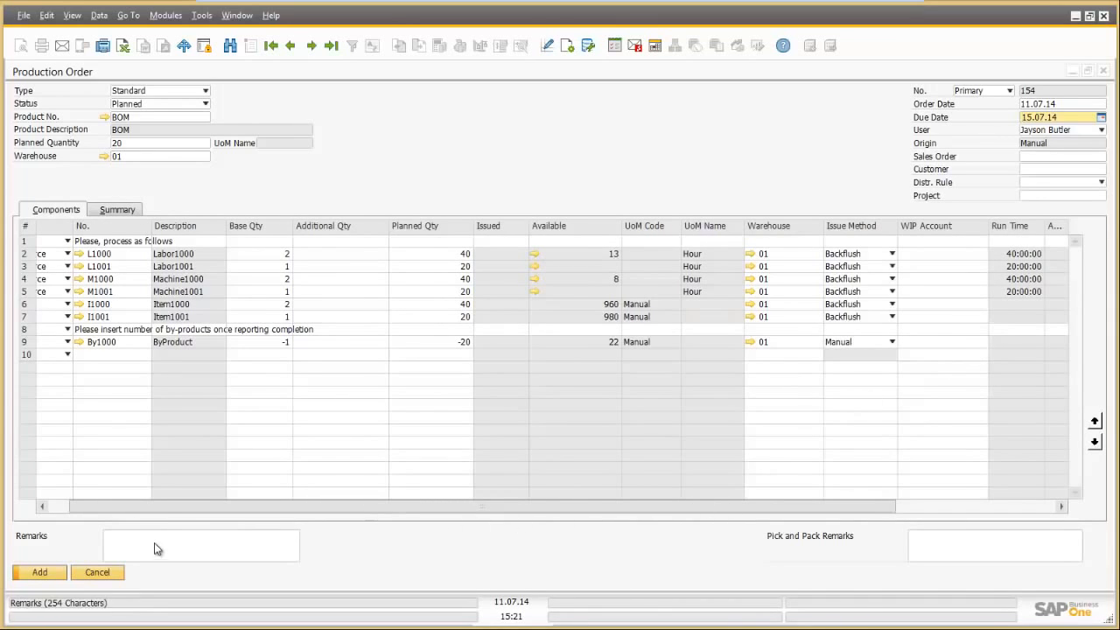
{"action": "left_click_drag", "start_coordinate": [159, 506], "coordinate": [480, 511]}
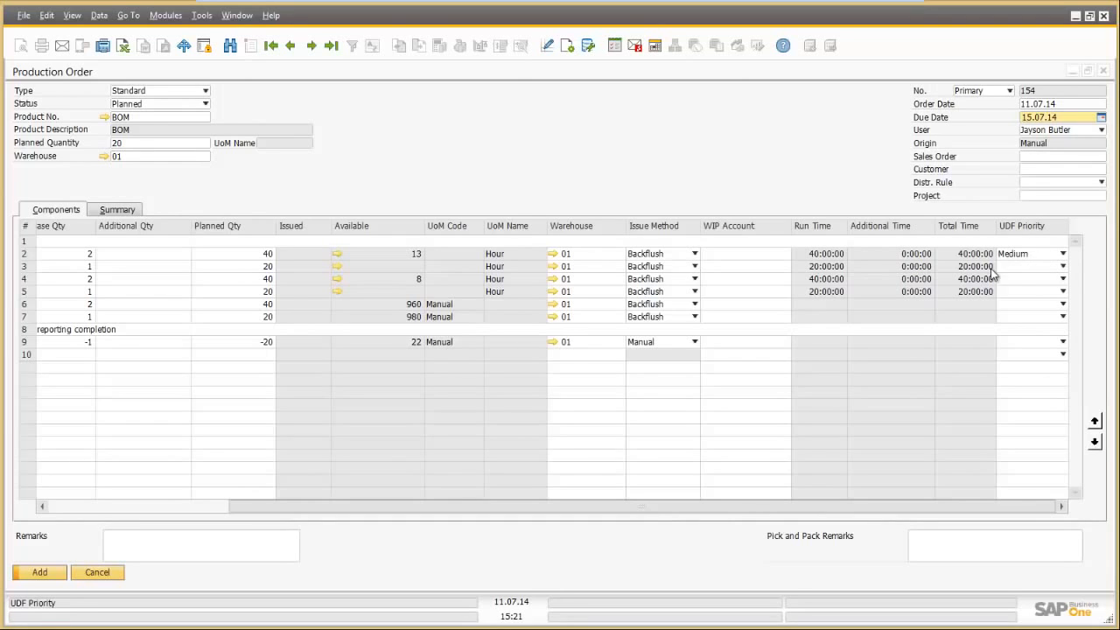
{"action": "left_click_drag", "start_coordinate": [585, 505], "coordinate": [179, 508]}
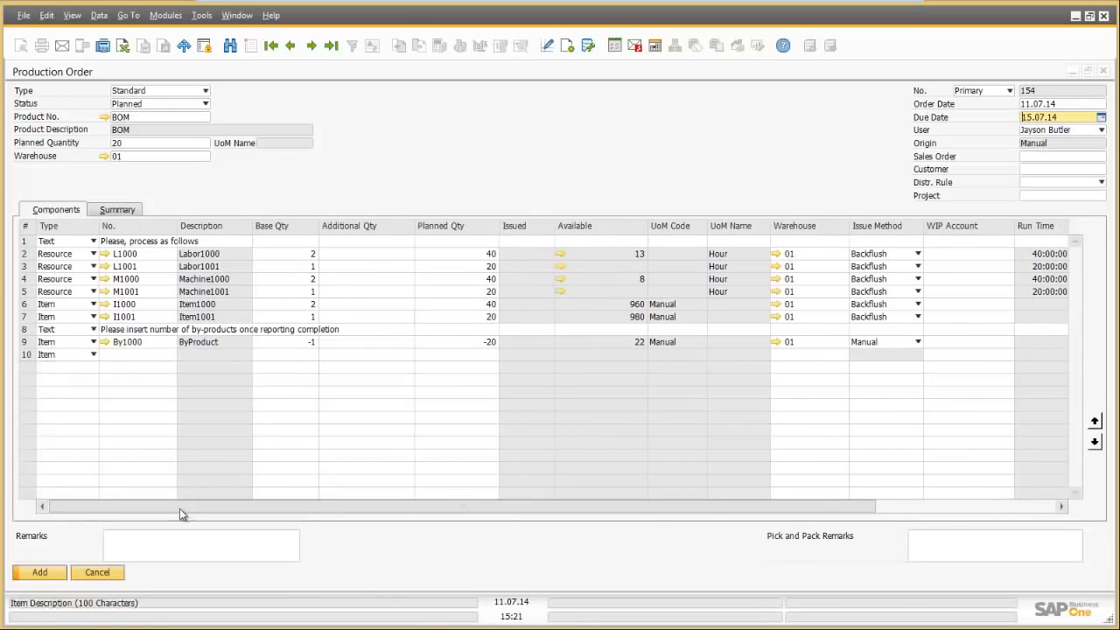
{"action": "left_click", "coordinate": [38, 573]}
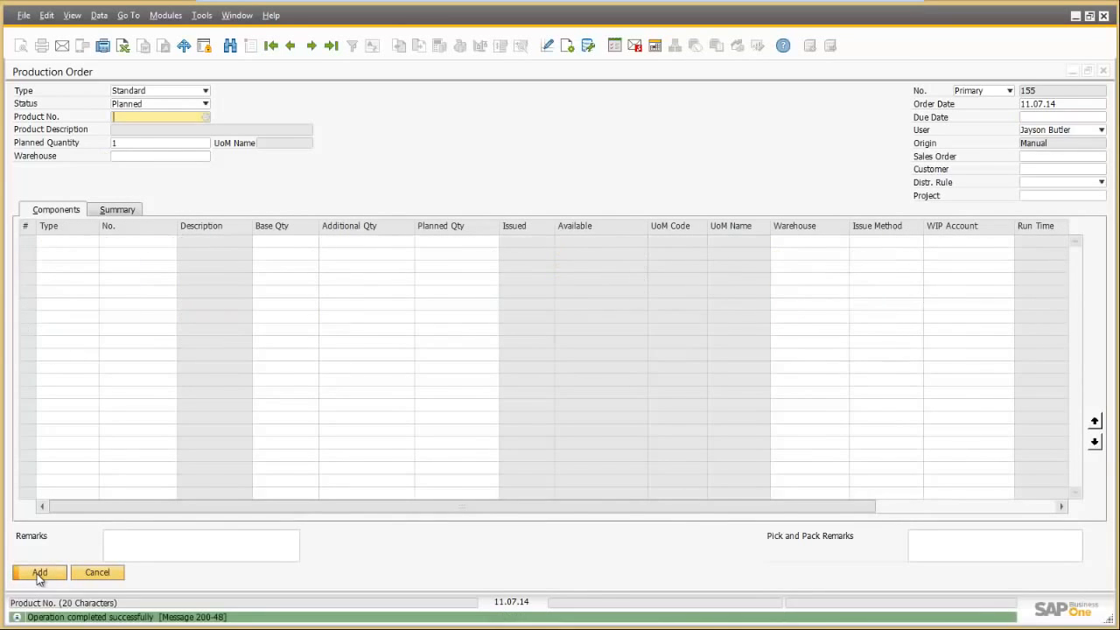
{"action": "left_click", "coordinate": [98, 573]}
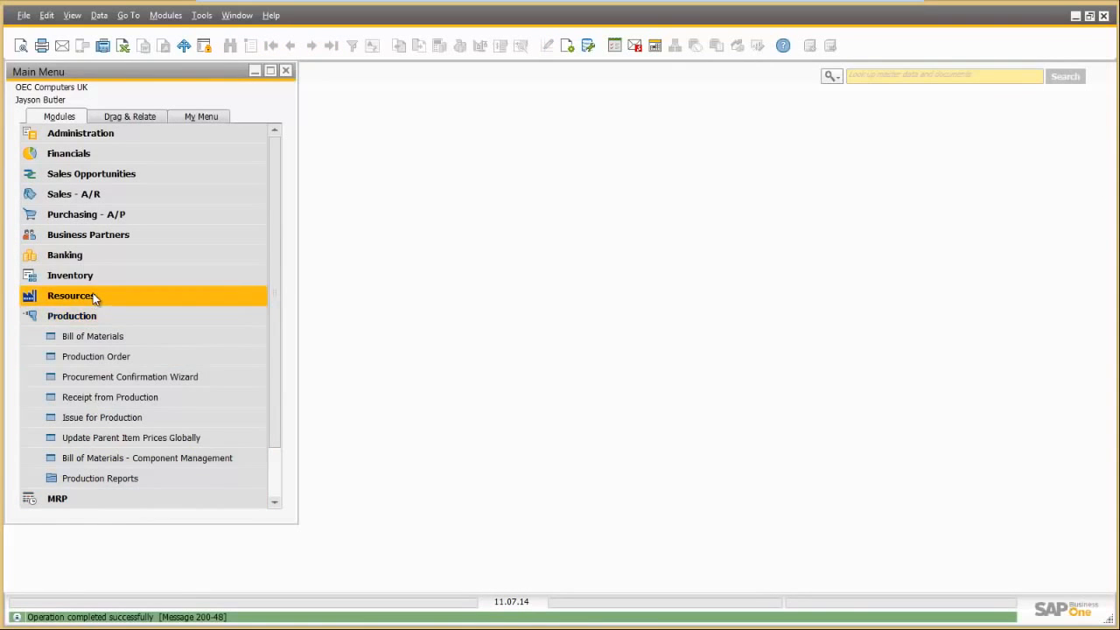
Step: Show Committed capacity in the Resource Capacity report, totalling 133, with L1001 and M1001 at 20 on 15.07
{"action": "left_click", "coordinate": [93, 295]}
{"action": "left_click", "coordinate": [95, 337]}
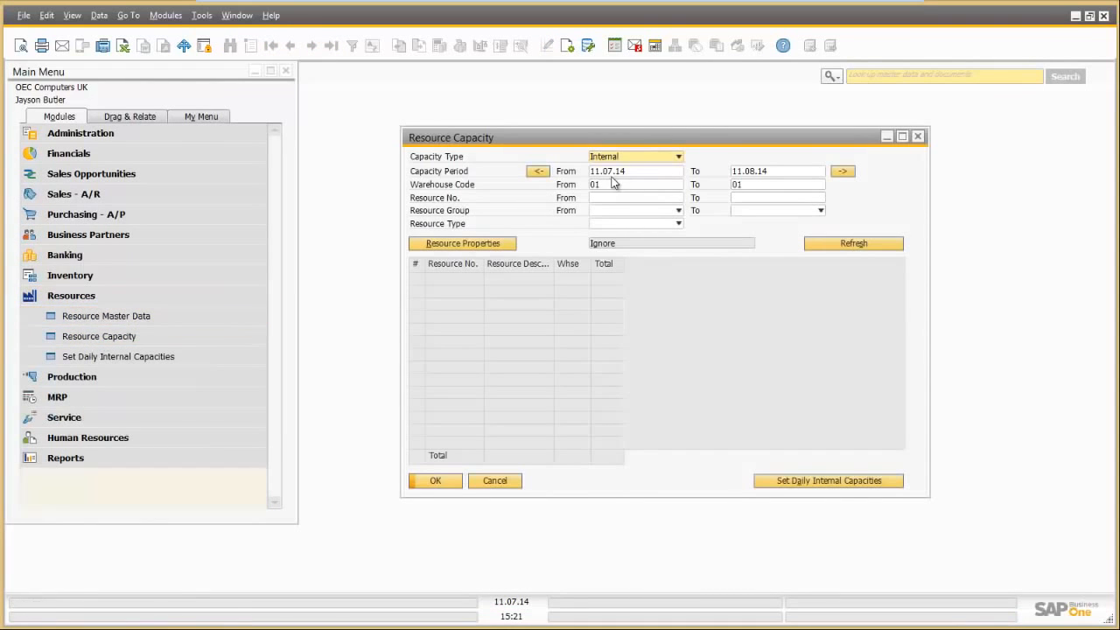
{"action": "left_click", "coordinate": [854, 243]}
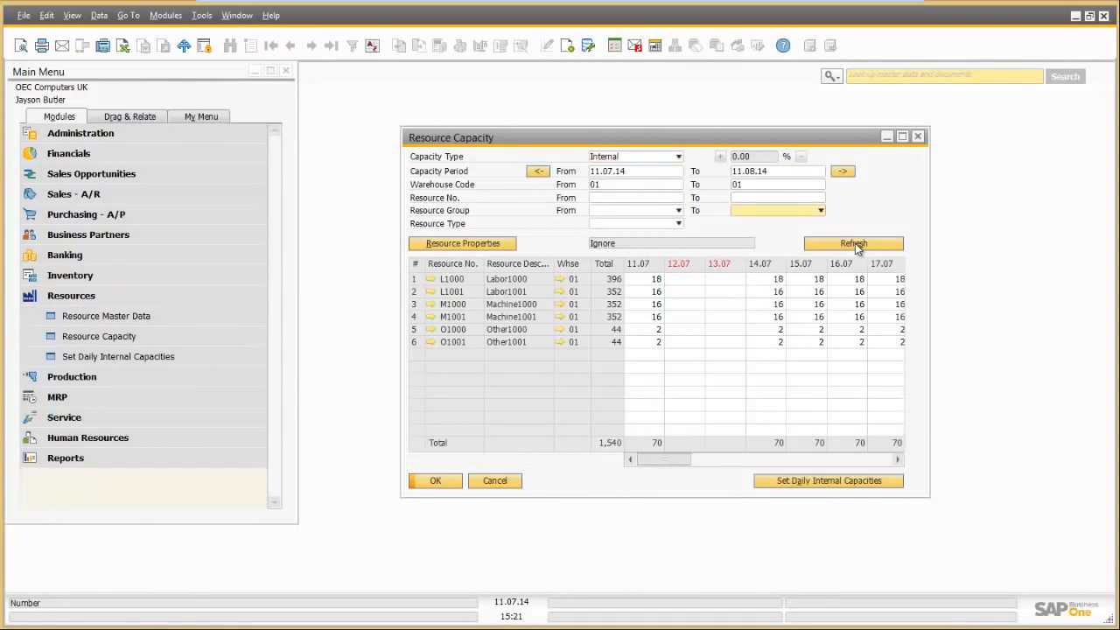
{"action": "left_click", "coordinate": [656, 157]}
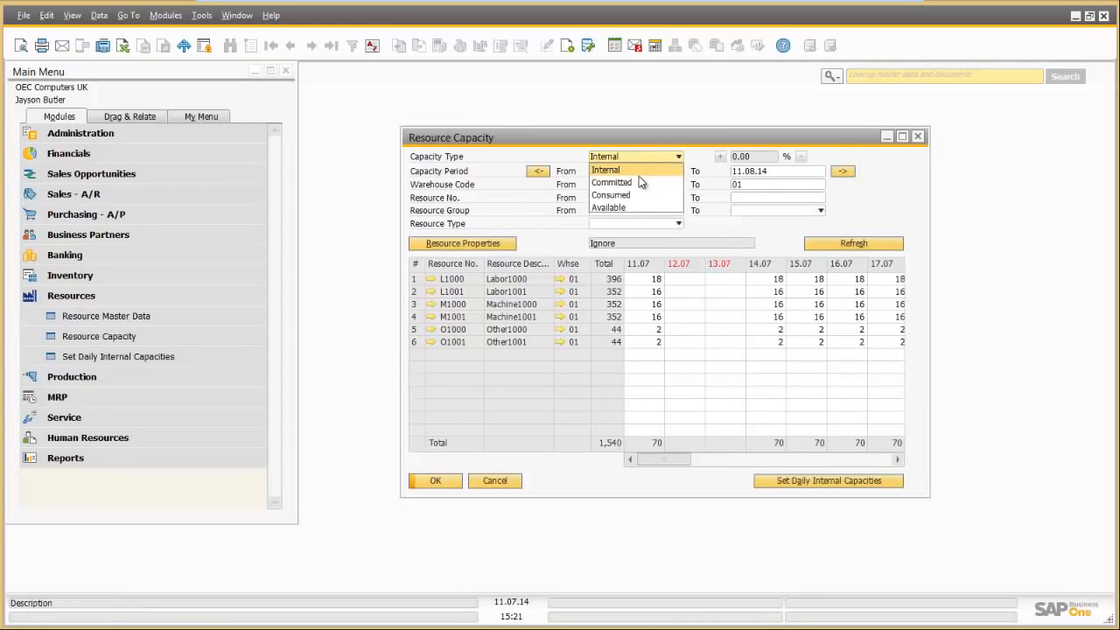
{"action": "left_click", "coordinate": [636, 179]}
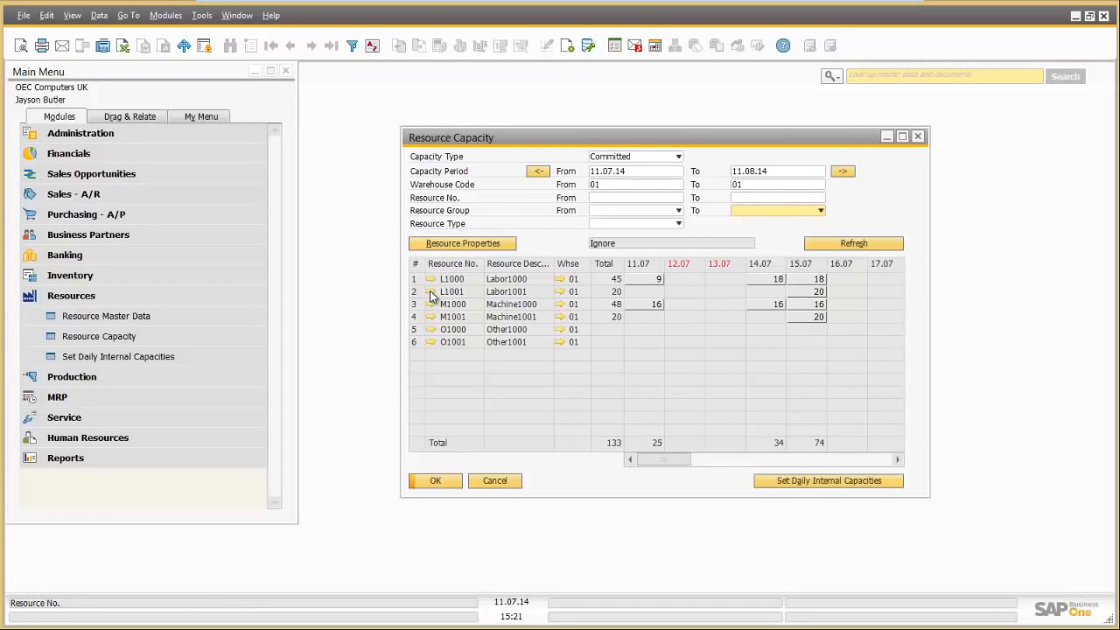
{"action": "left_click", "coordinate": [430, 293]}
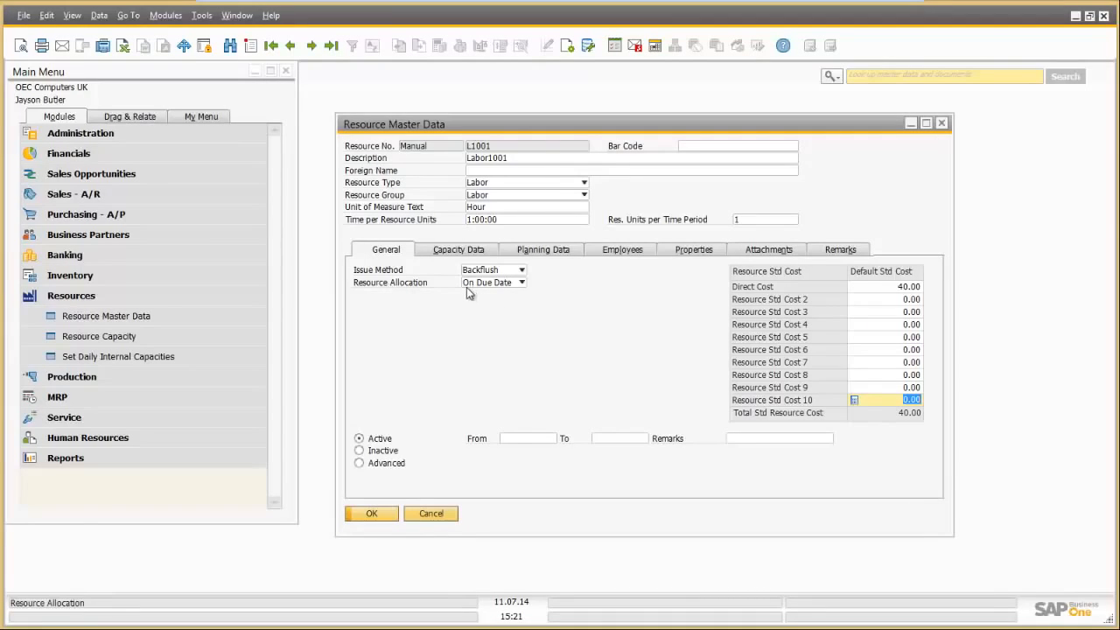
{"action": "left_click", "coordinate": [430, 514]}
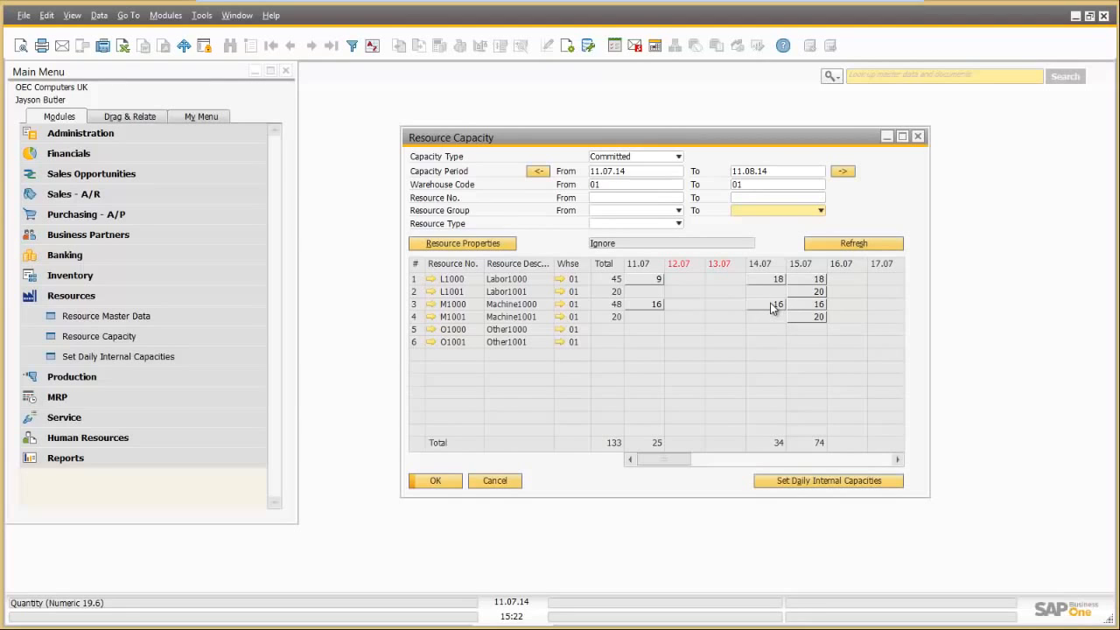
{"action": "left_click", "coordinate": [430, 304]}
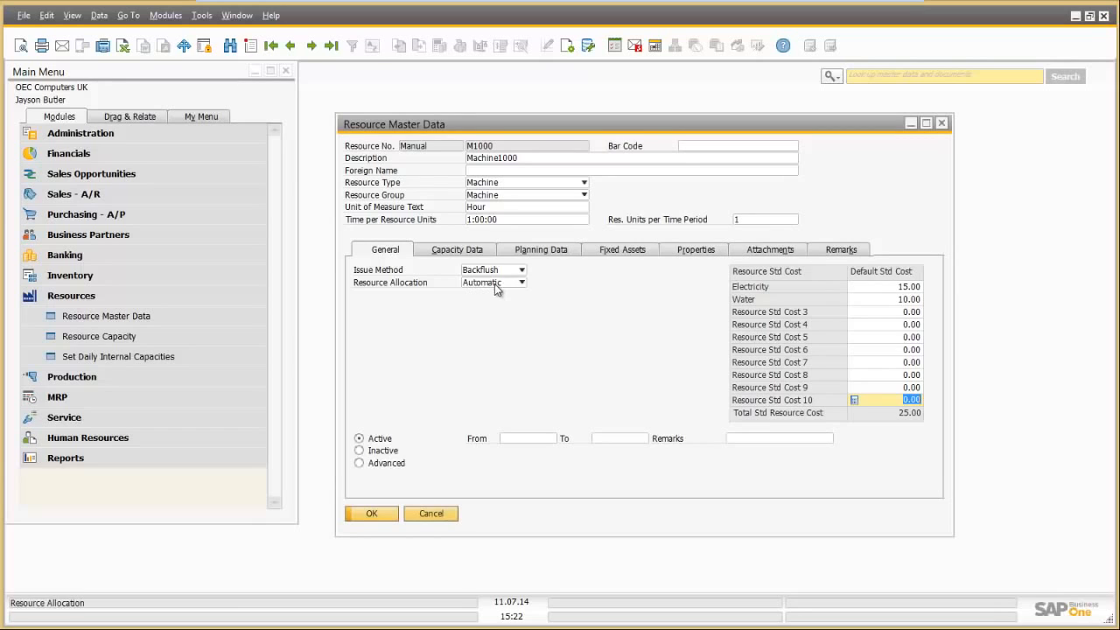
{"action": "left_click", "coordinate": [370, 515]}
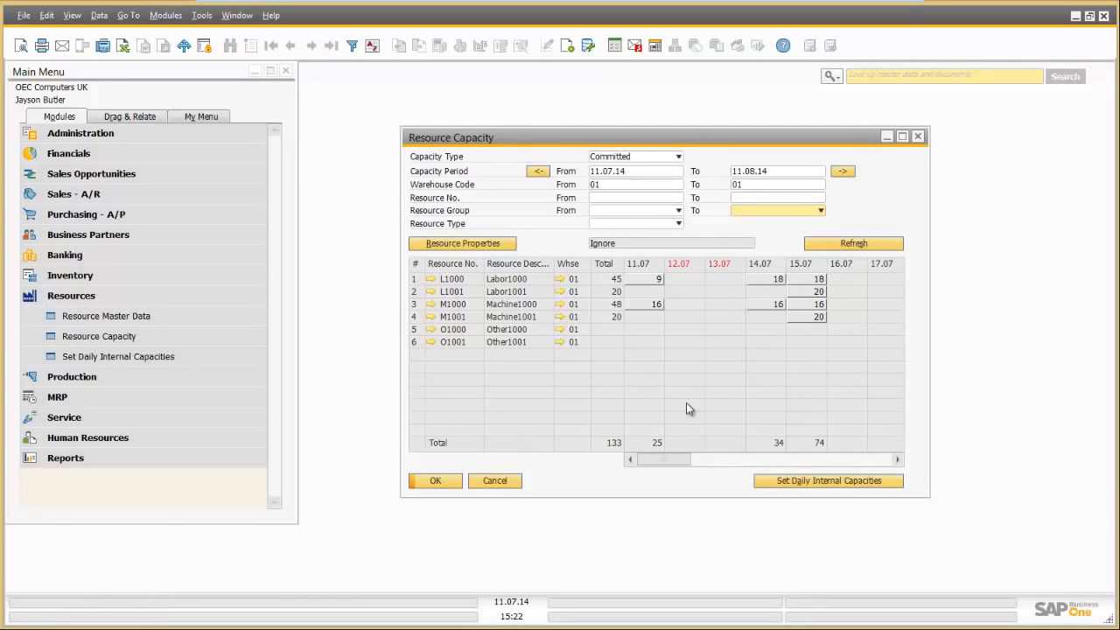
Step: Check what commits M1000's hours on 15.07, then close the details and the Resource Capacity report
{"action": "double_click", "coordinate": [819, 306]}
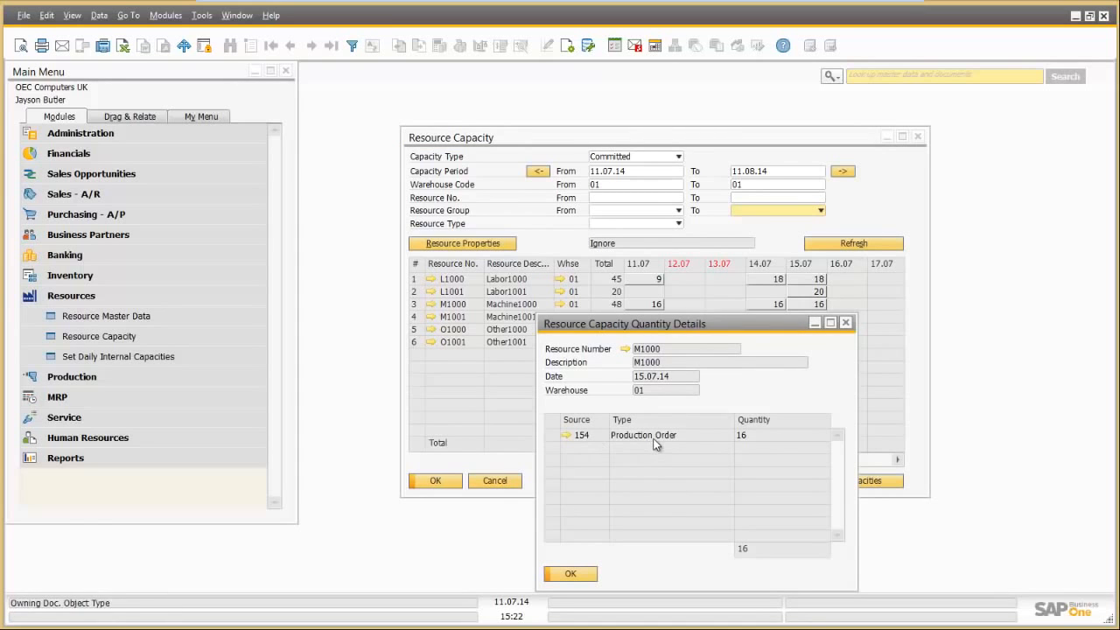
{"action": "left_click_drag", "start_coordinate": [737, 320], "coordinate": [662, 330]}
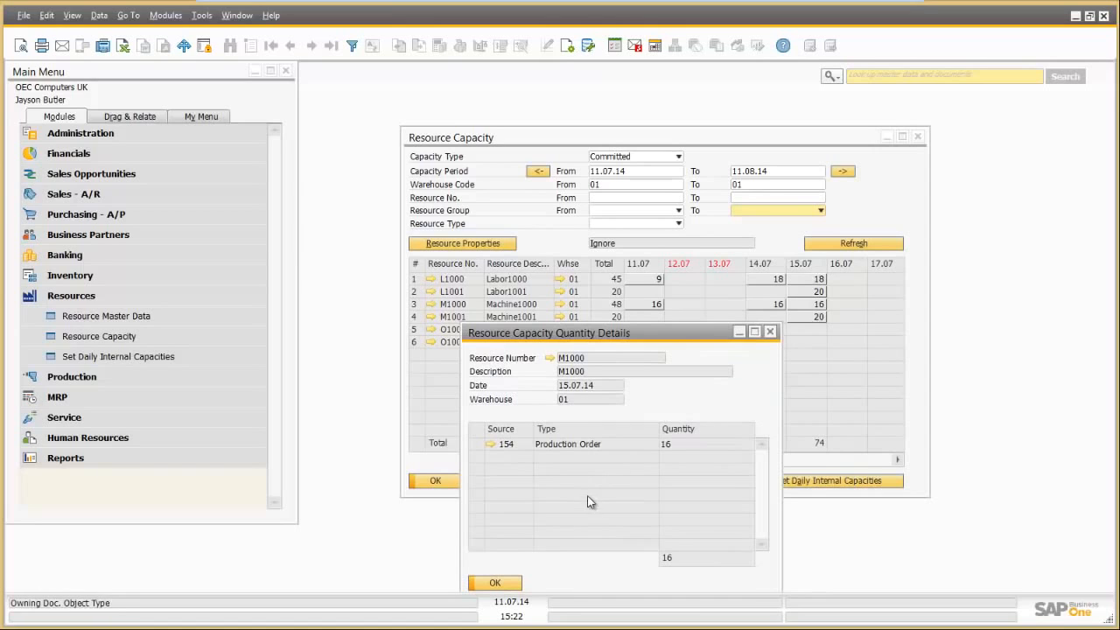
{"action": "left_click", "coordinate": [495, 582]}
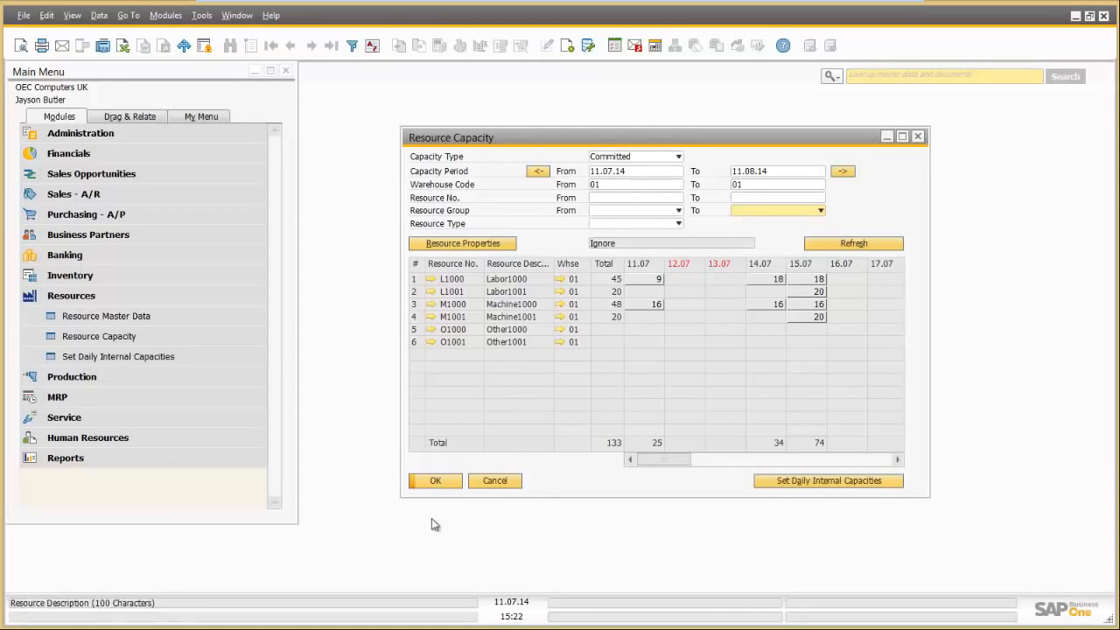
{"action": "left_click", "coordinate": [496, 481]}
Step: Bring up the latest production order, 154, for 20 of BOM due 15.07.14
{"action": "left_click", "coordinate": [131, 376]}
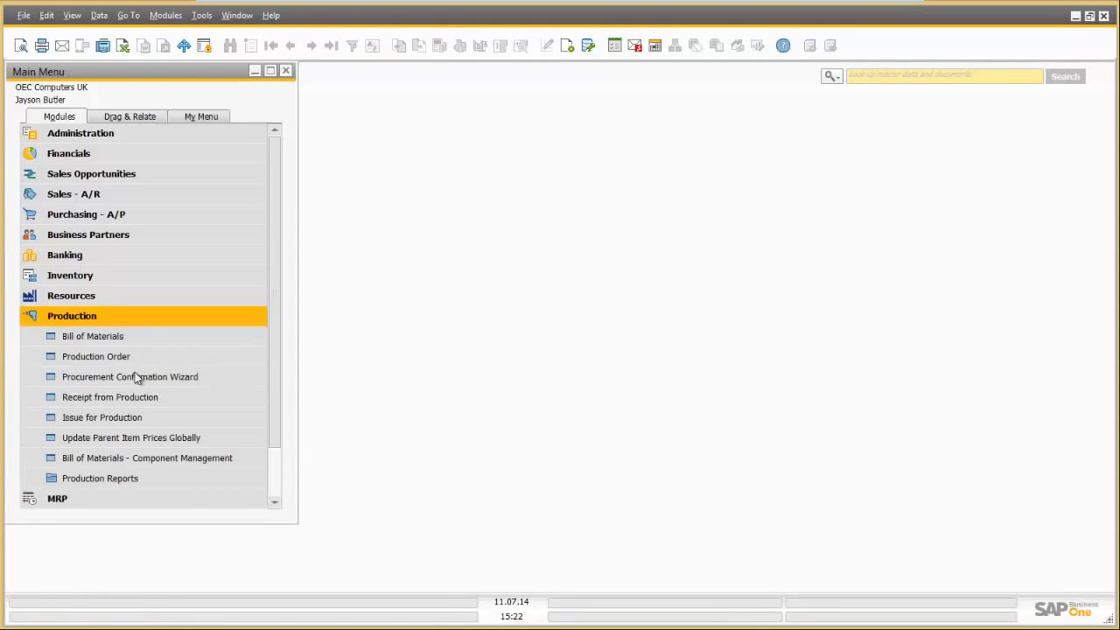
{"action": "left_click", "coordinate": [130, 357]}
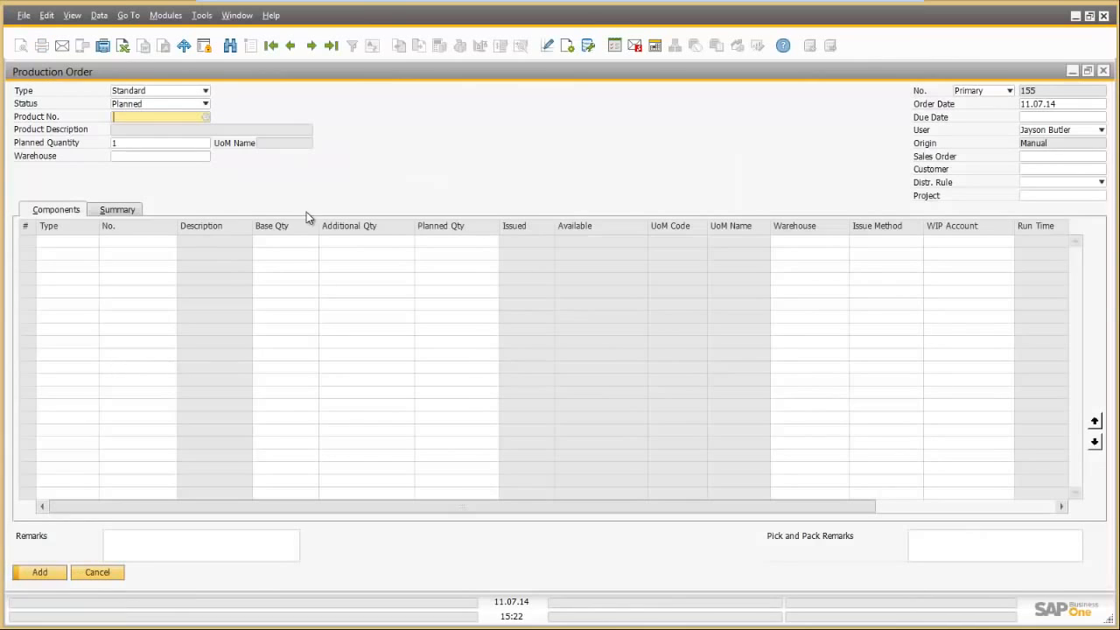
{"action": "left_click", "coordinate": [329, 46]}
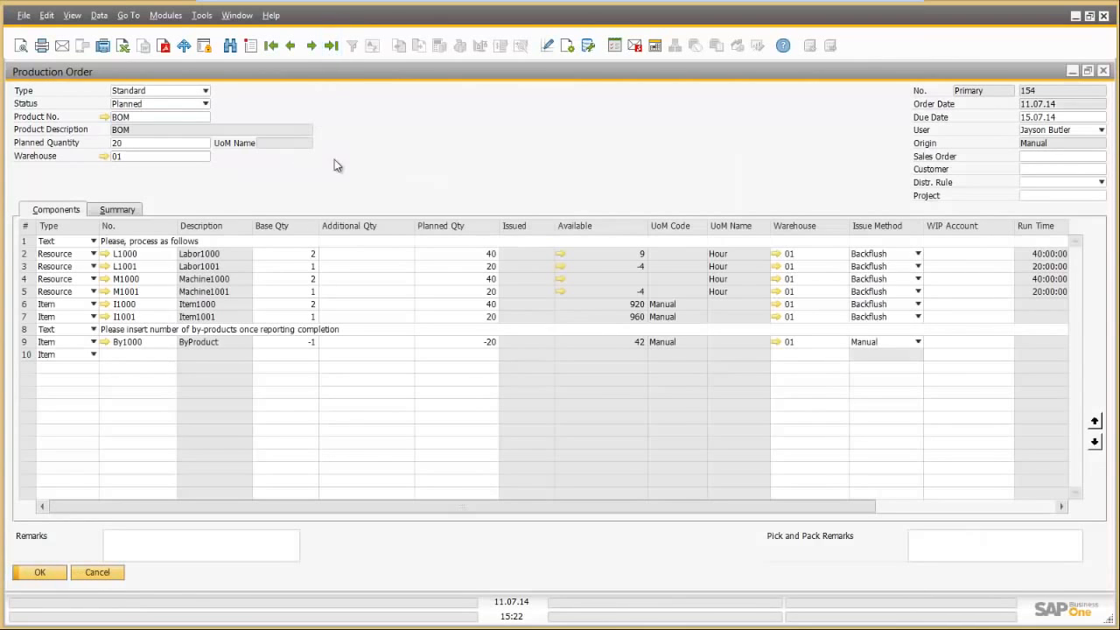
Step: Change production order 154's status from Planned to Released and save it
{"action": "left_click", "coordinate": [204, 103]}
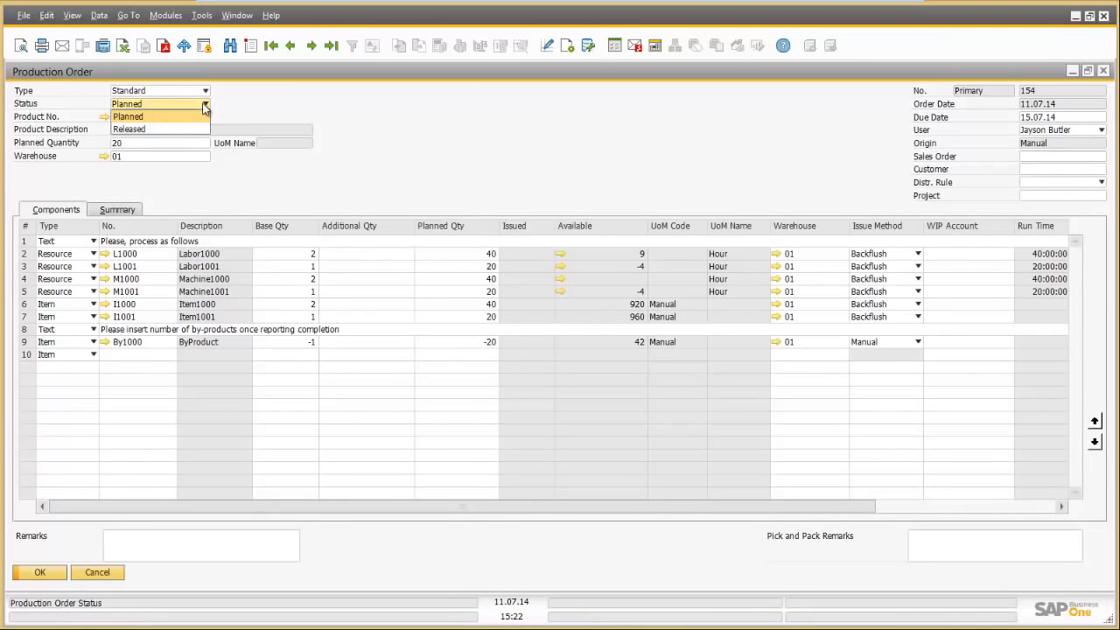
{"action": "left_click", "coordinate": [182, 128]}
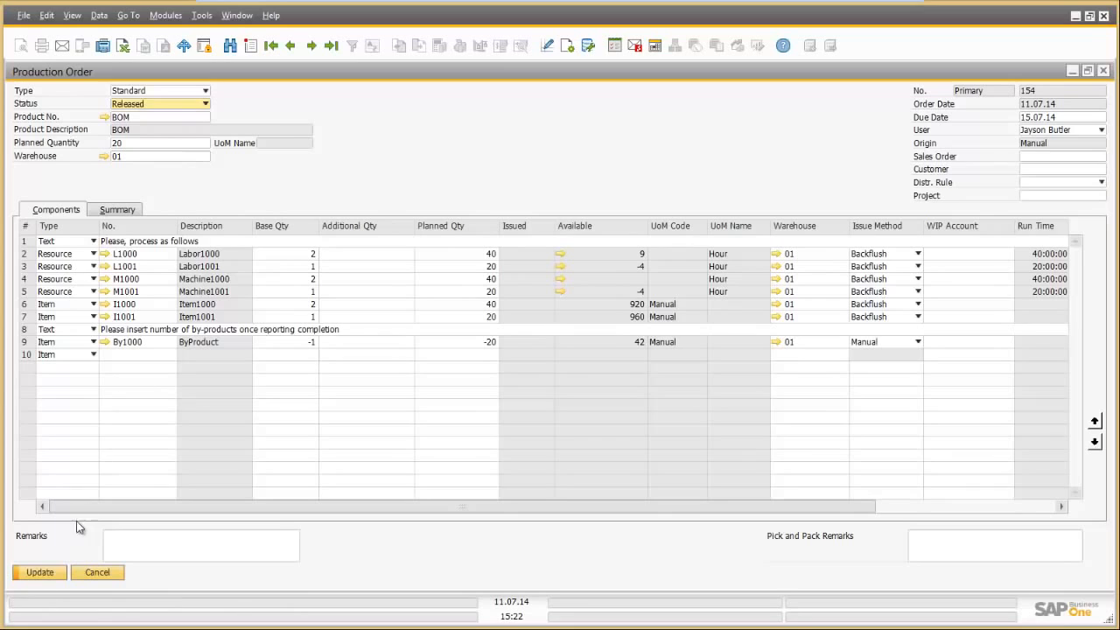
{"action": "left_click", "coordinate": [40, 570]}
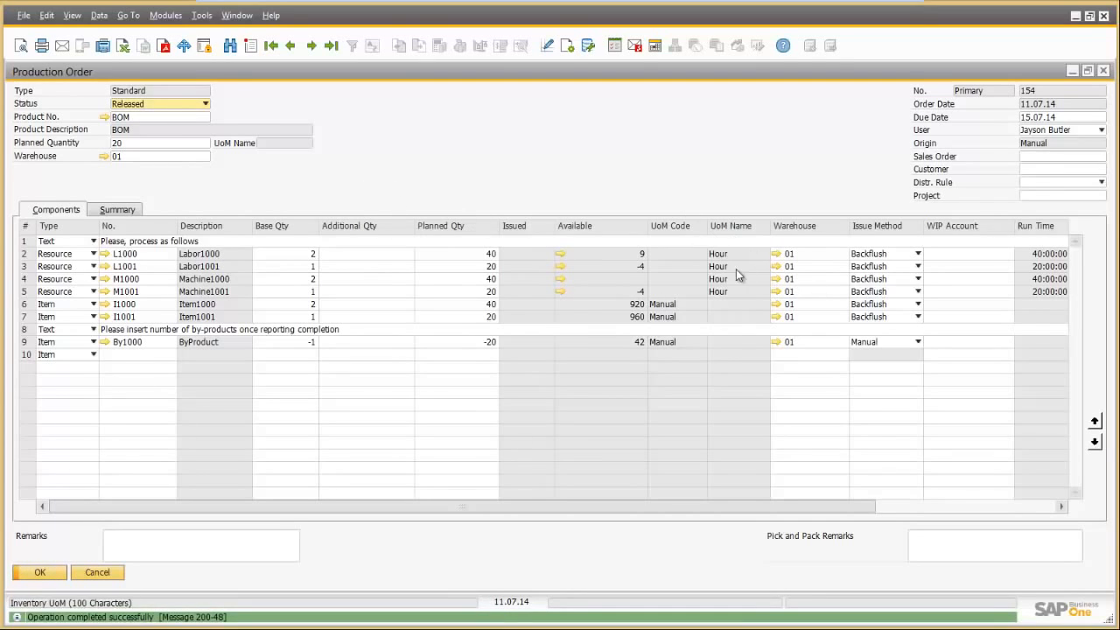
Step: Start a Receipt from Production for order 154 from the order's context menu
{"action": "right_click", "coordinate": [447, 198]}
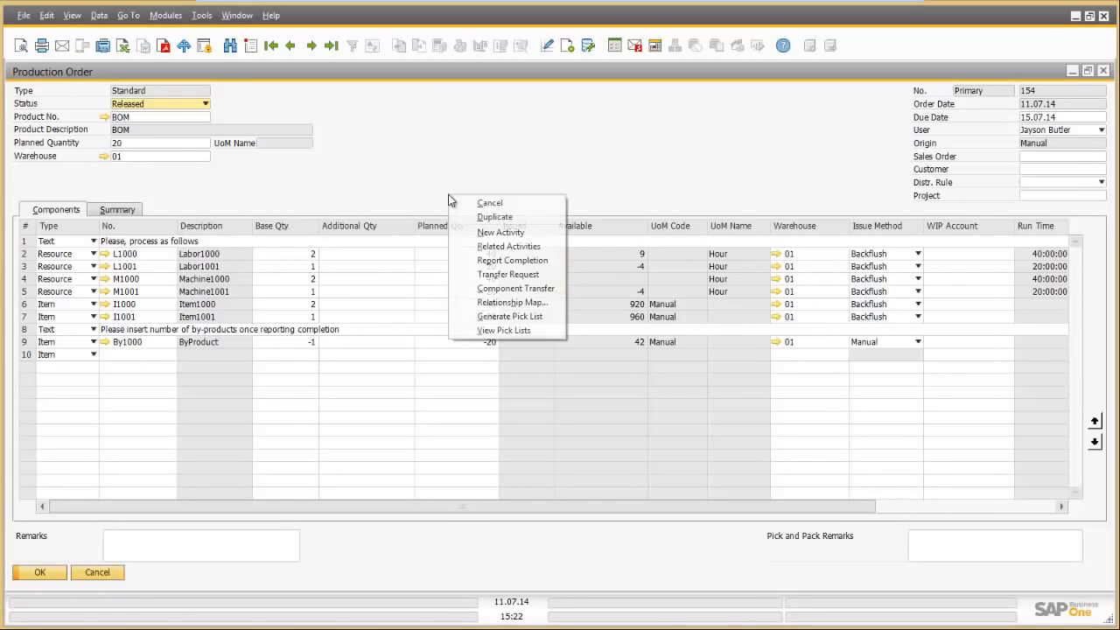
{"action": "left_click", "coordinate": [484, 265]}
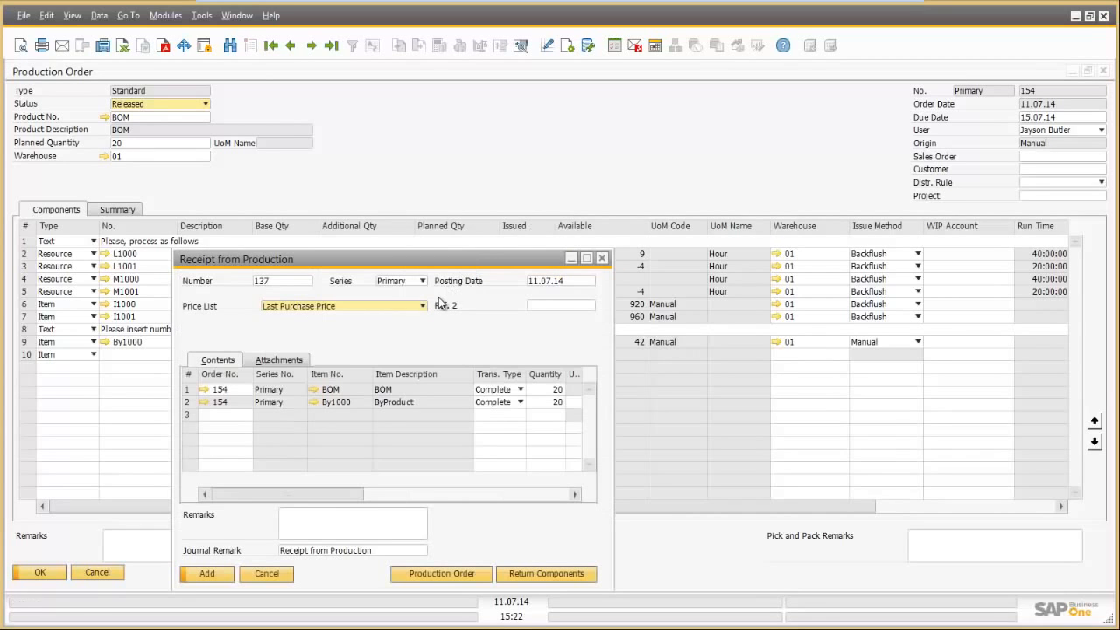
{"action": "left_click_drag", "start_coordinate": [425, 260], "coordinate": [439, 174]}
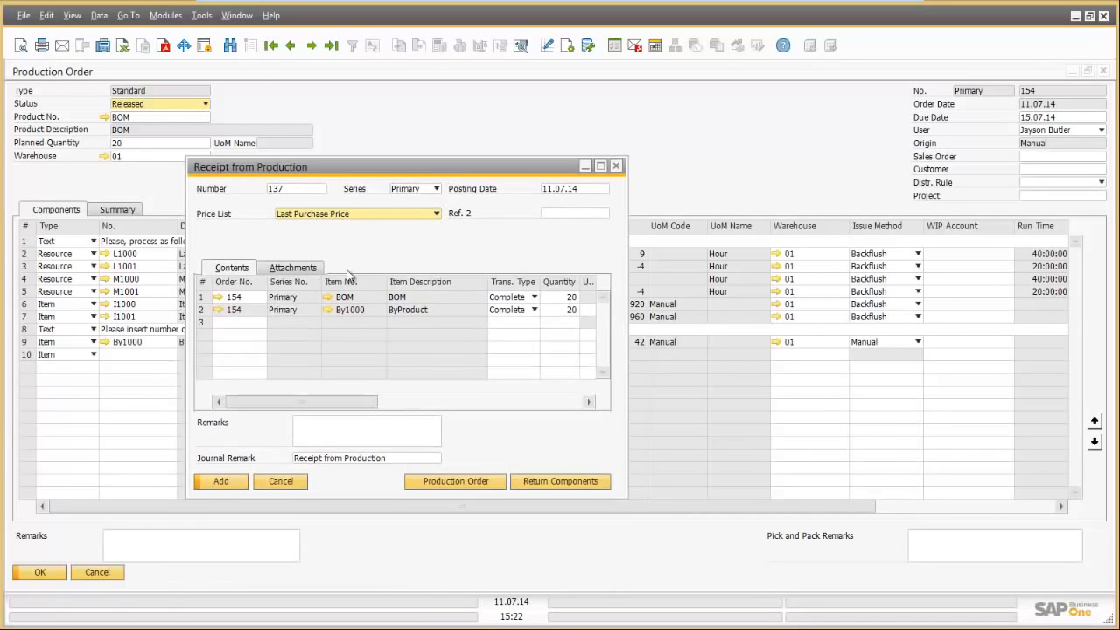
{"action": "mouse_move", "coordinate": [243, 402]}
{"action": "left_mouse_down"}
{"action": "mouse_move", "coordinate": [265, 402]}
{"action": "mouse_move", "coordinate": [254, 402]}
{"action": "left_mouse_up"}
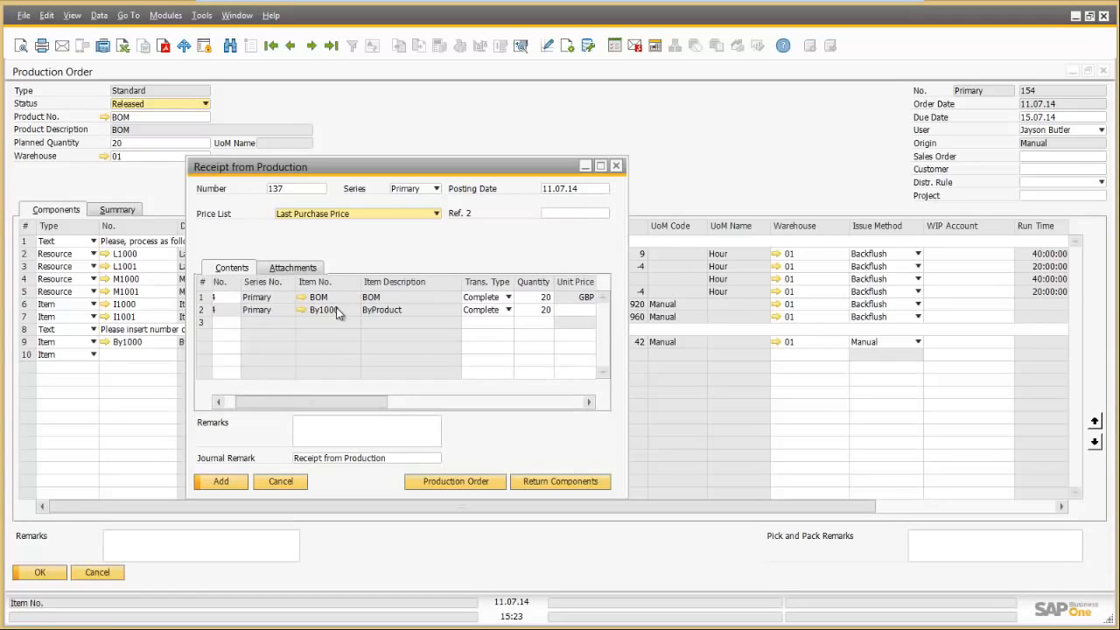
Step: Set the ByProduct quantity to 22, add receipt 137 with 20 BOM, and close the receipt window
{"action": "left_click", "coordinate": [542, 311]}
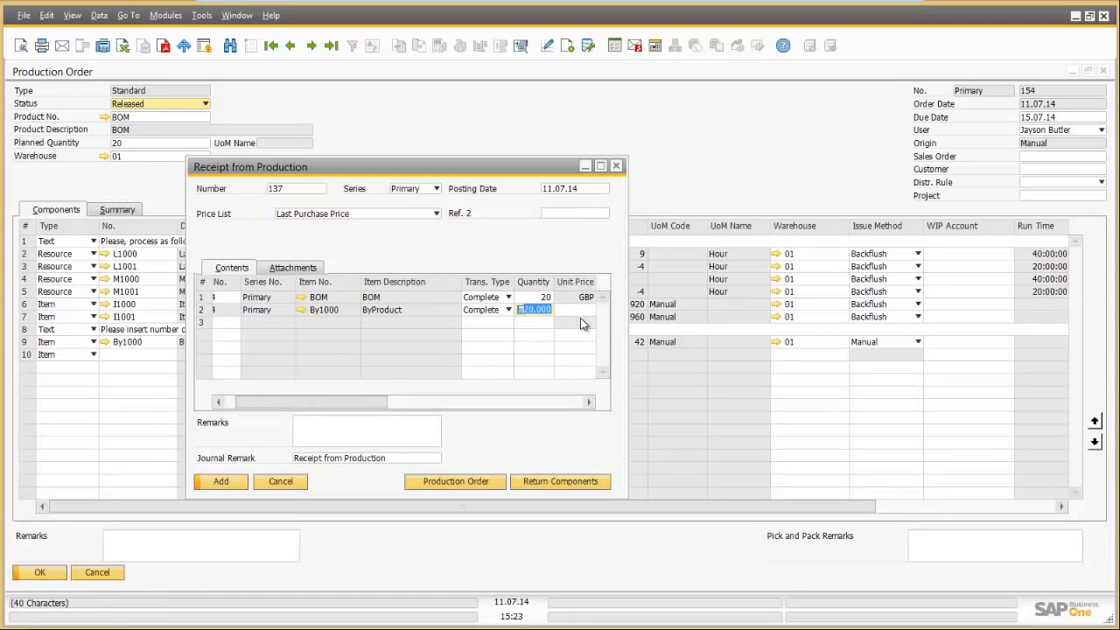
{"action": "type", "text": "22"}
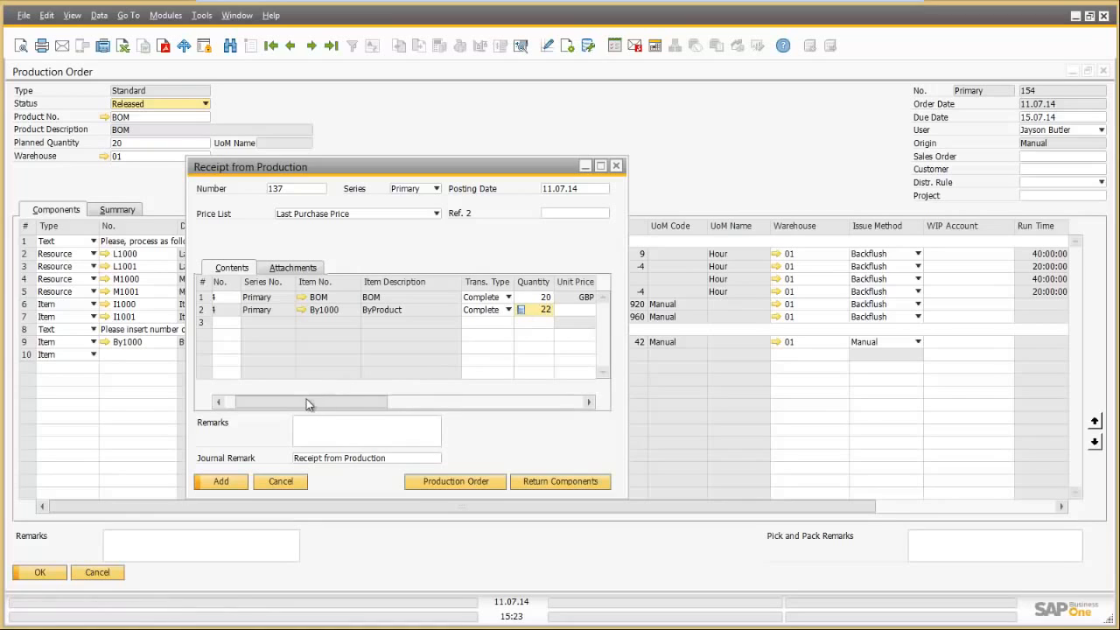
{"action": "left_click_drag", "start_coordinate": [270, 402], "coordinate": [313, 403]}
{"action": "left_click", "coordinate": [221, 482]}
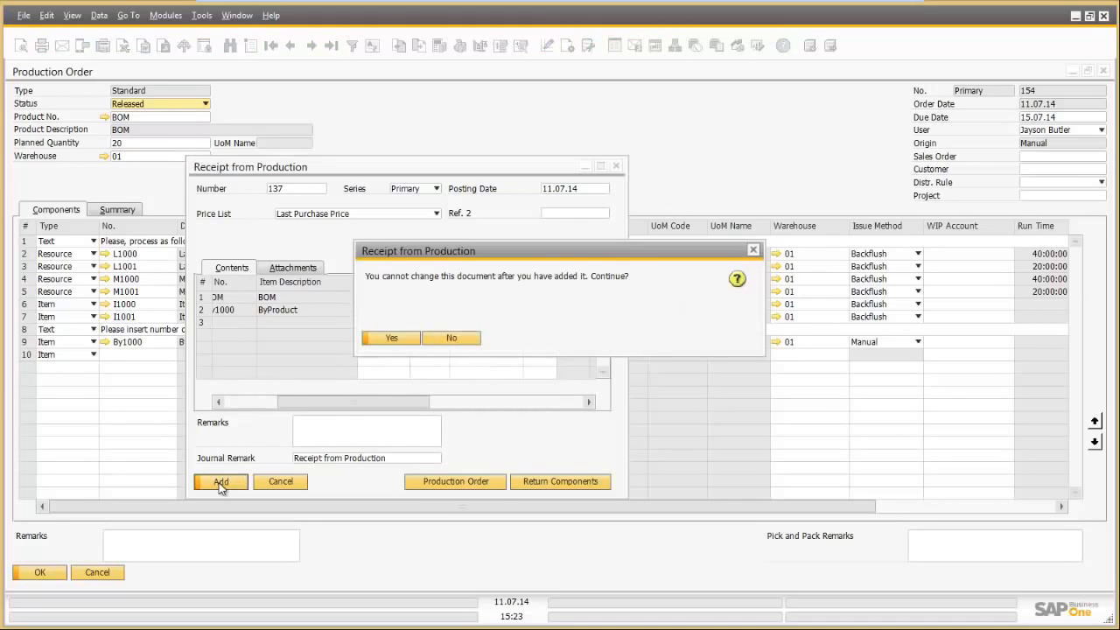
{"action": "left_click", "coordinate": [391, 339]}
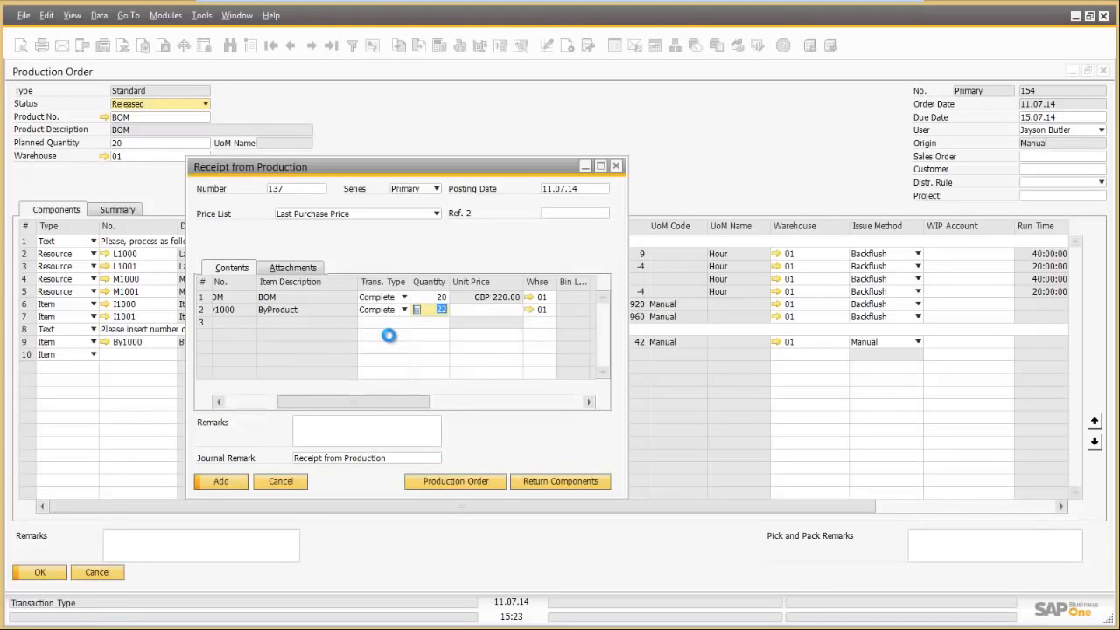
{"action": "left_click", "coordinate": [278, 479]}
{"action": "left_click", "coordinate": [109, 575]}
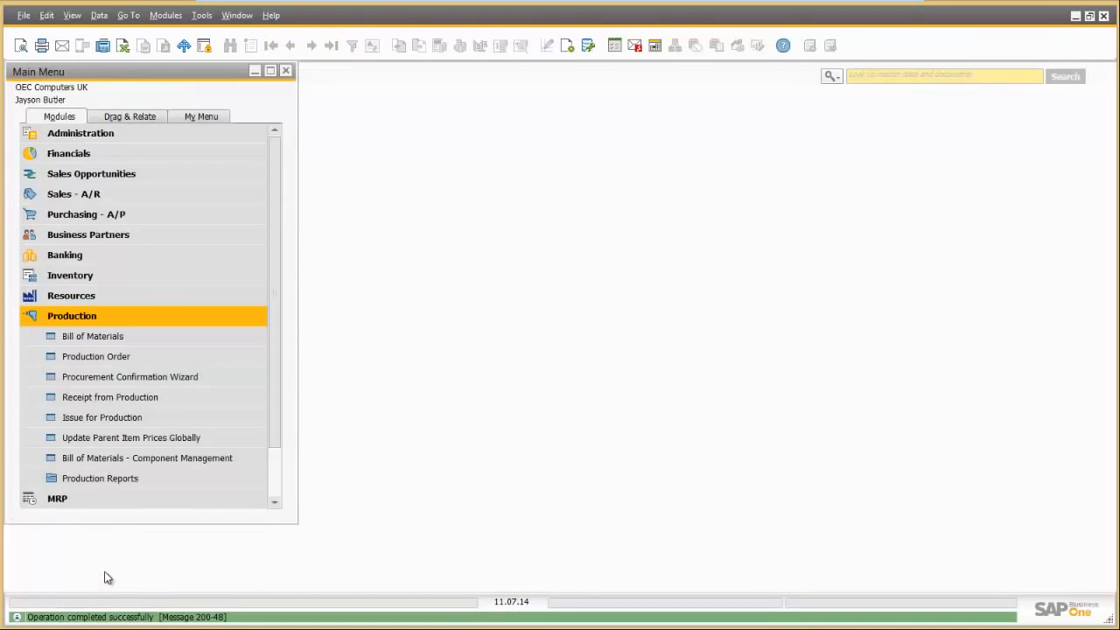
{"action": "left_click", "coordinate": [100, 295]}
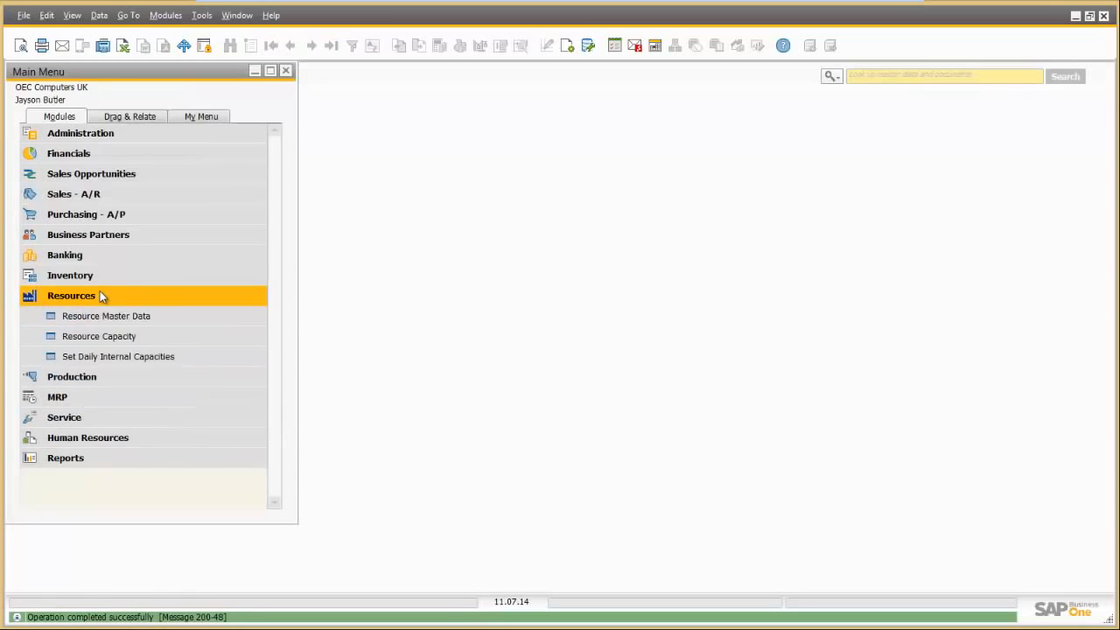
{"action": "left_click", "coordinate": [91, 336]}
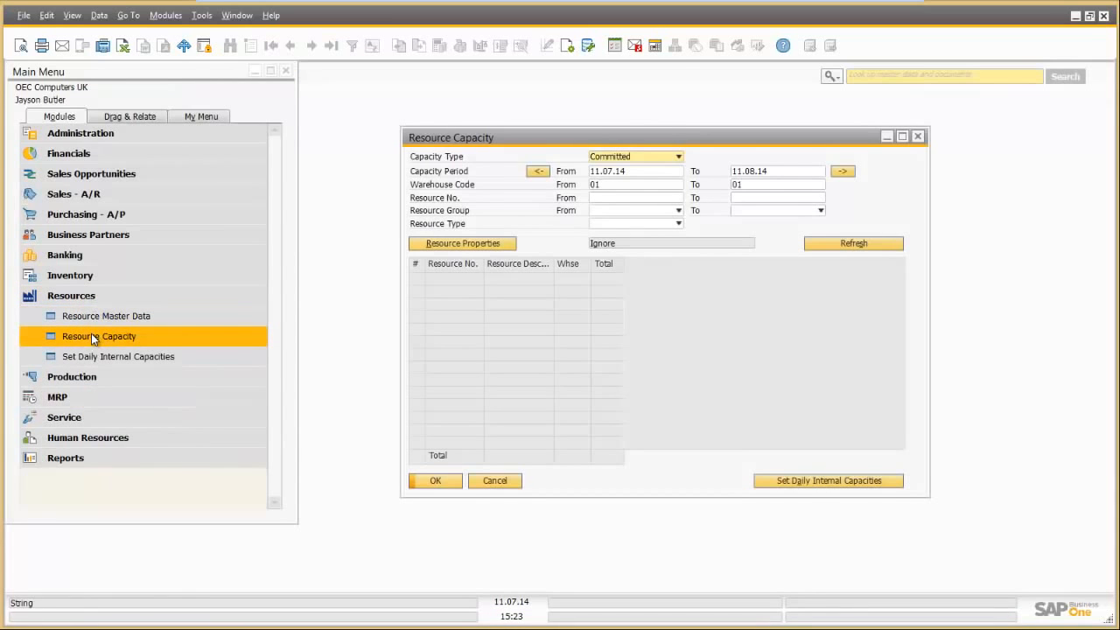
{"action": "left_click", "coordinate": [645, 159]}
{"action": "left_click", "coordinate": [626, 193]}
{"action": "left_click", "coordinate": [854, 244]}
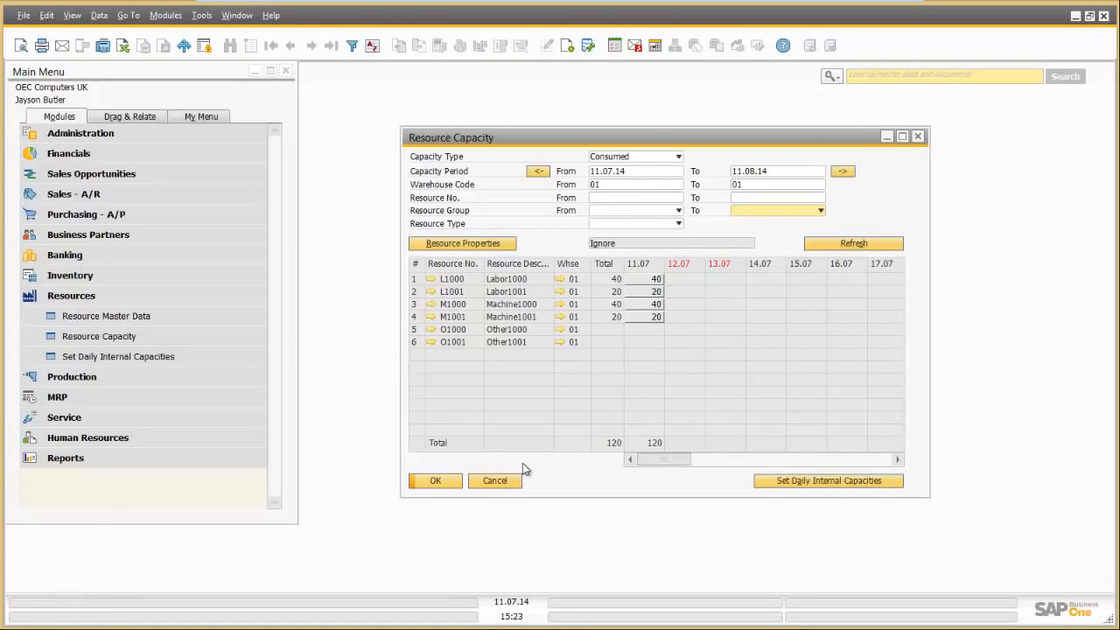
{"action": "left_click", "coordinate": [488, 482]}
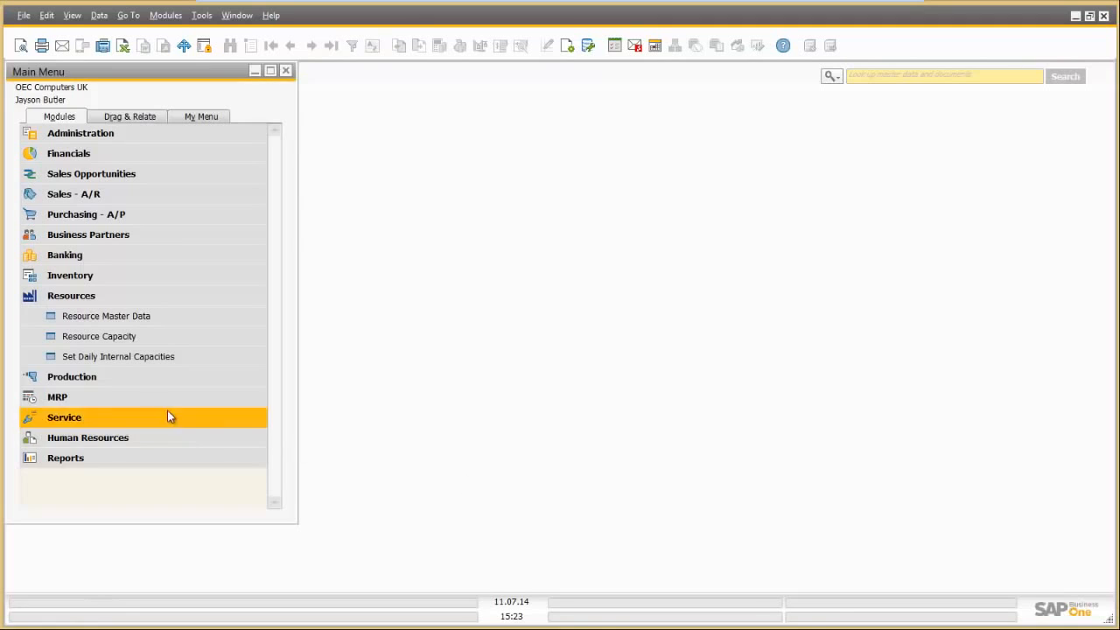
Step: Bring up the most recent production order, 154, in the Production Order form
{"action": "left_click", "coordinate": [82, 376]}
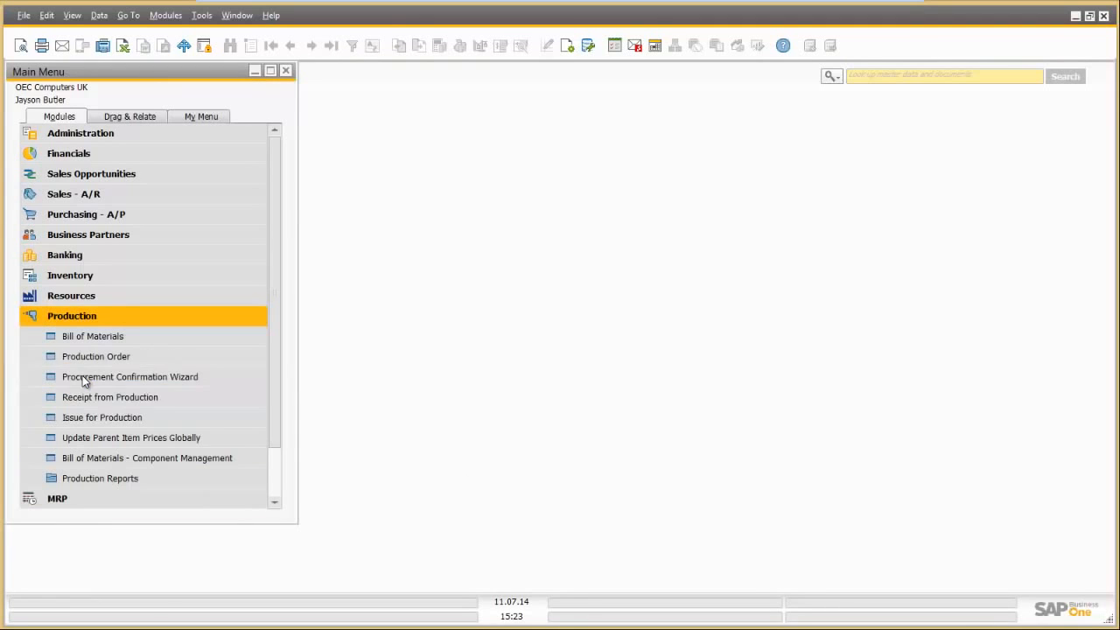
{"action": "left_click", "coordinate": [124, 355]}
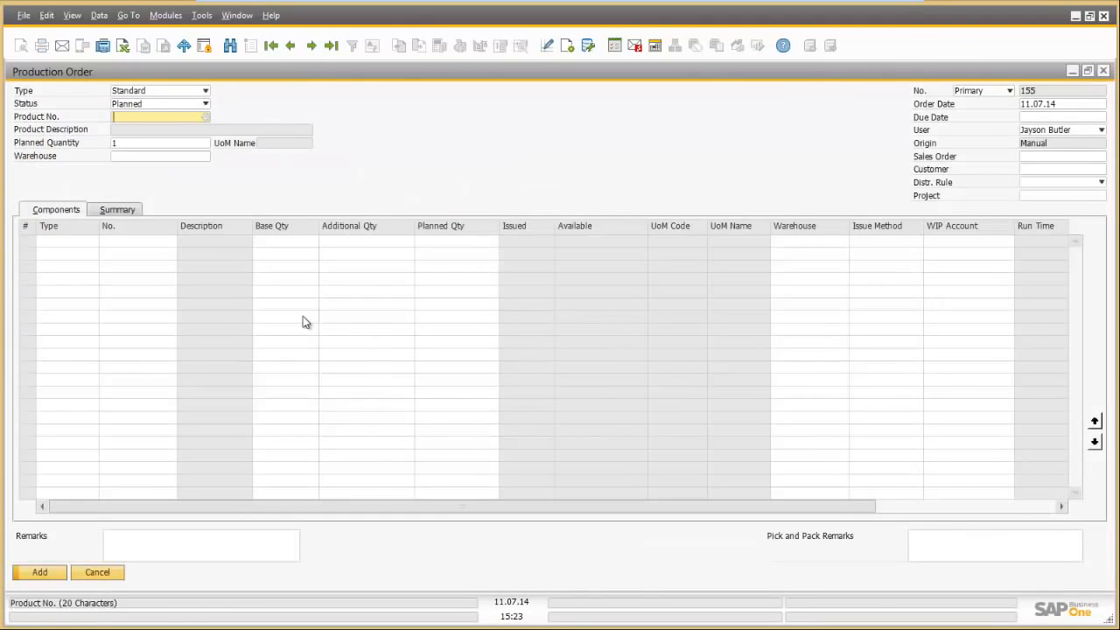
{"action": "left_click", "coordinate": [330, 45]}
Step: Change order 154's status to Closed and save the change
{"action": "right_click", "coordinate": [319, 176]}
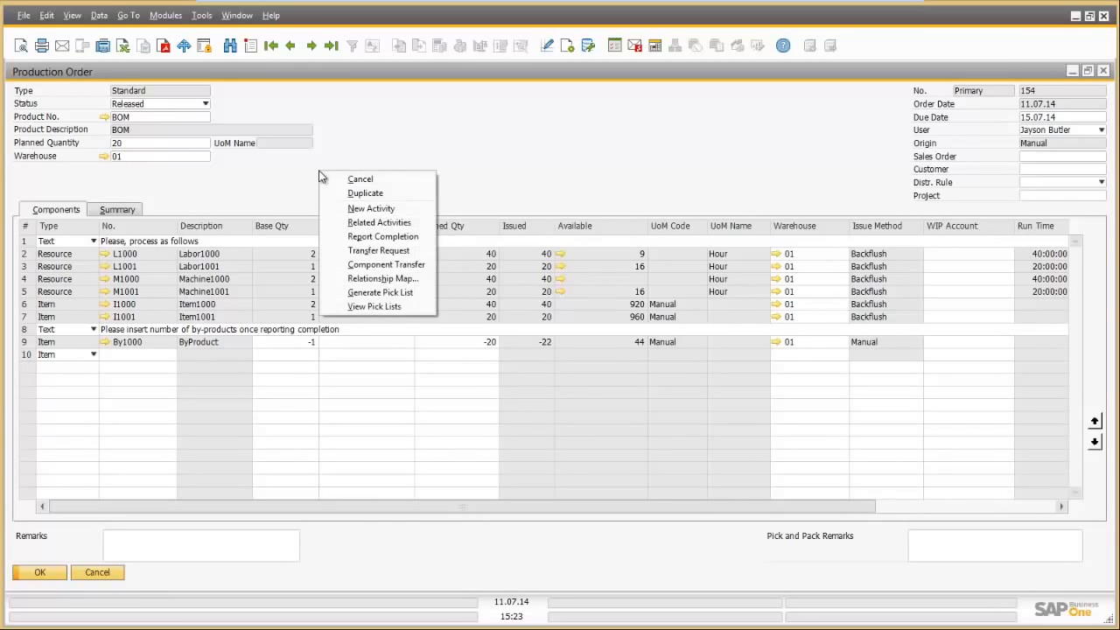
{"action": "left_click", "coordinate": [205, 104]}
{"action": "left_click", "coordinate": [182, 129]}
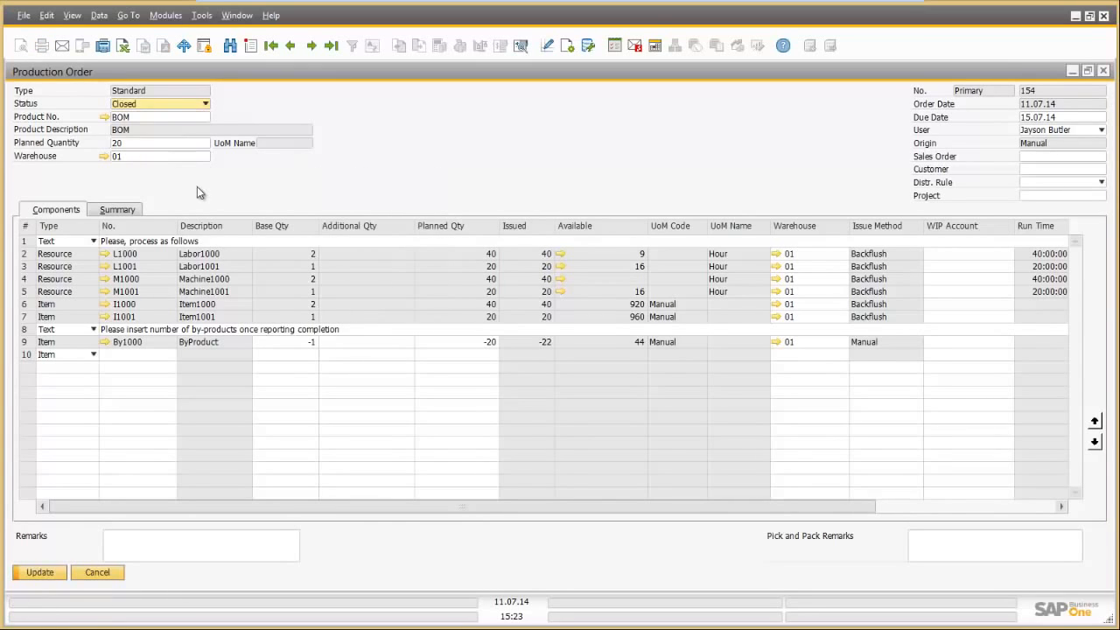
{"action": "left_click", "coordinate": [35, 575]}
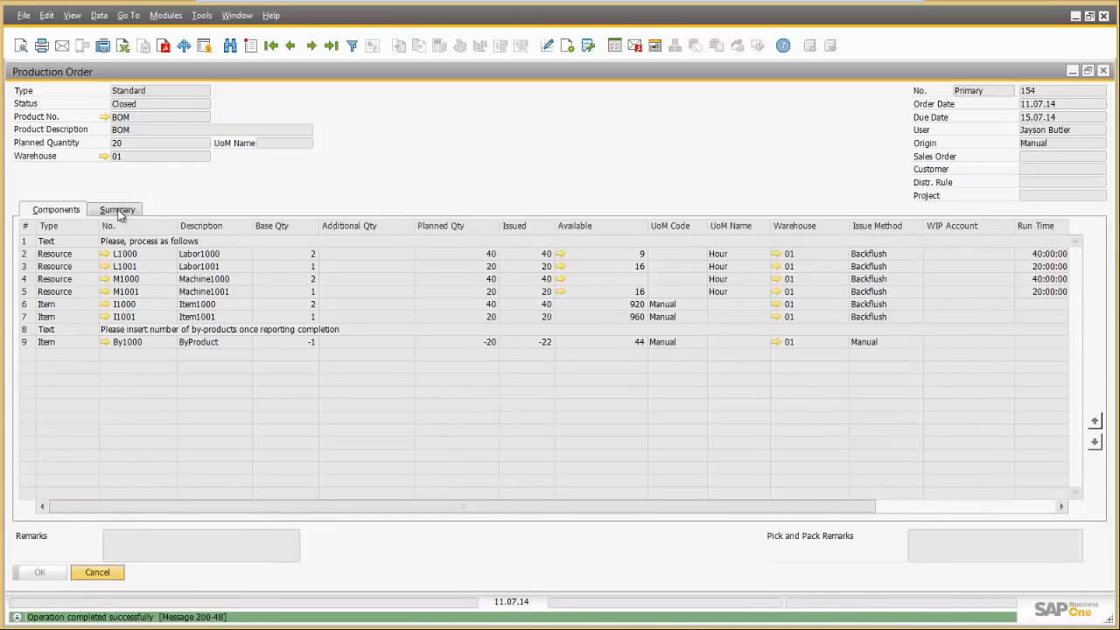
Step: Review order 154's actual costs (GBP 3,900 resources, GBP 4,400 product) and journal entry 2204
{"action": "left_click", "coordinate": [117, 211]}
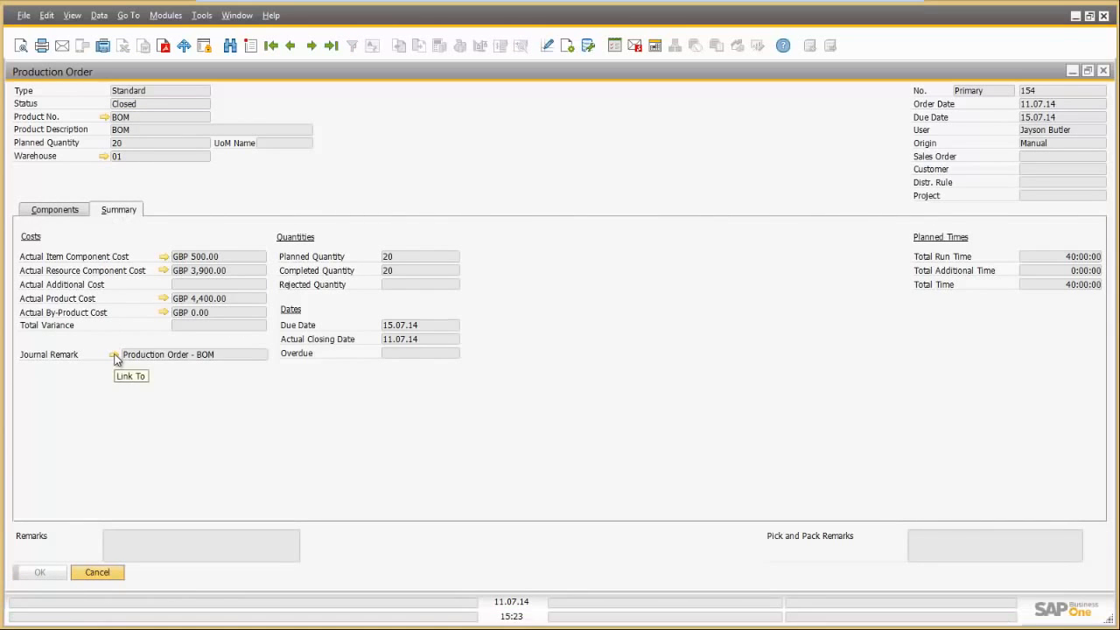
{"action": "left_click", "coordinate": [115, 356]}
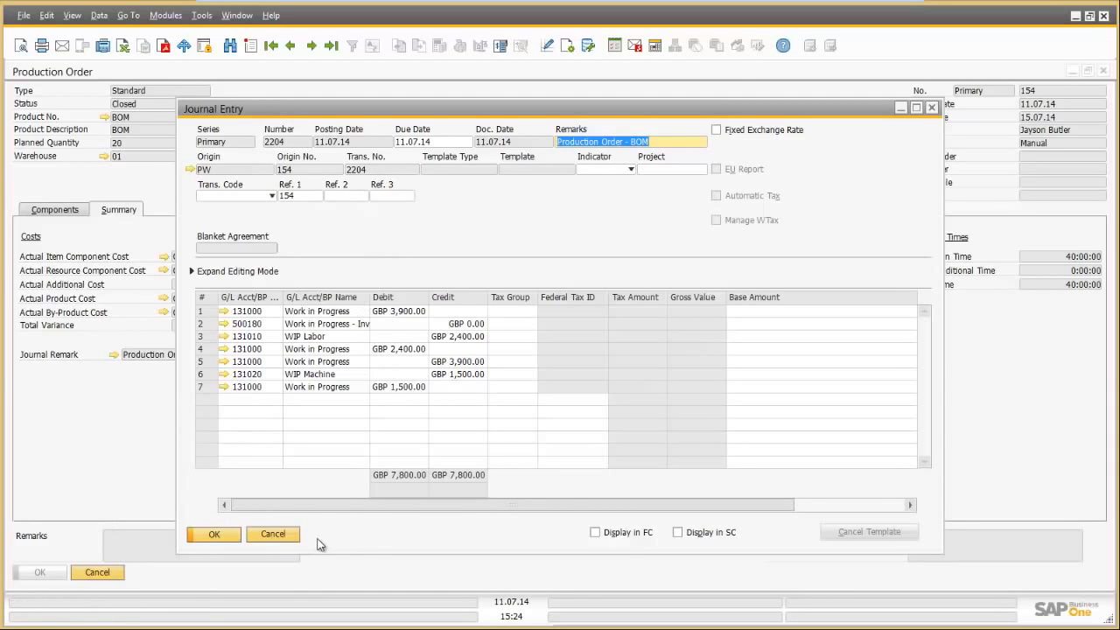
{"action": "left_click_drag", "start_coordinate": [193, 65], "coordinate": [347, 99]}
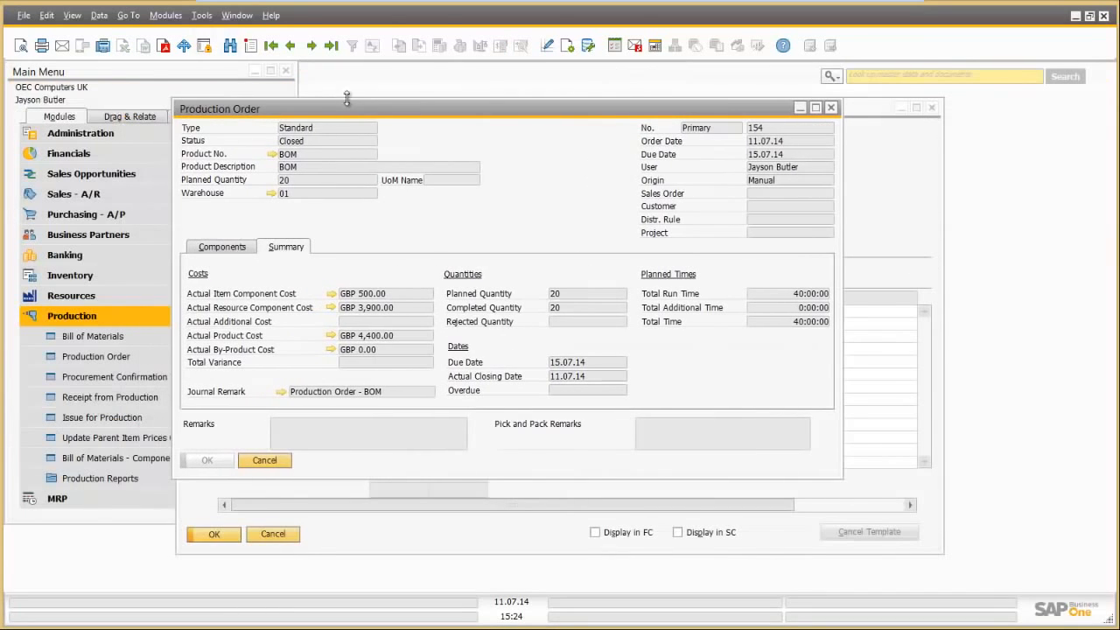
Step: Open G/L Account Determination from Administration > Setup > Financials
{"action": "left_click", "coordinate": [119, 133]}
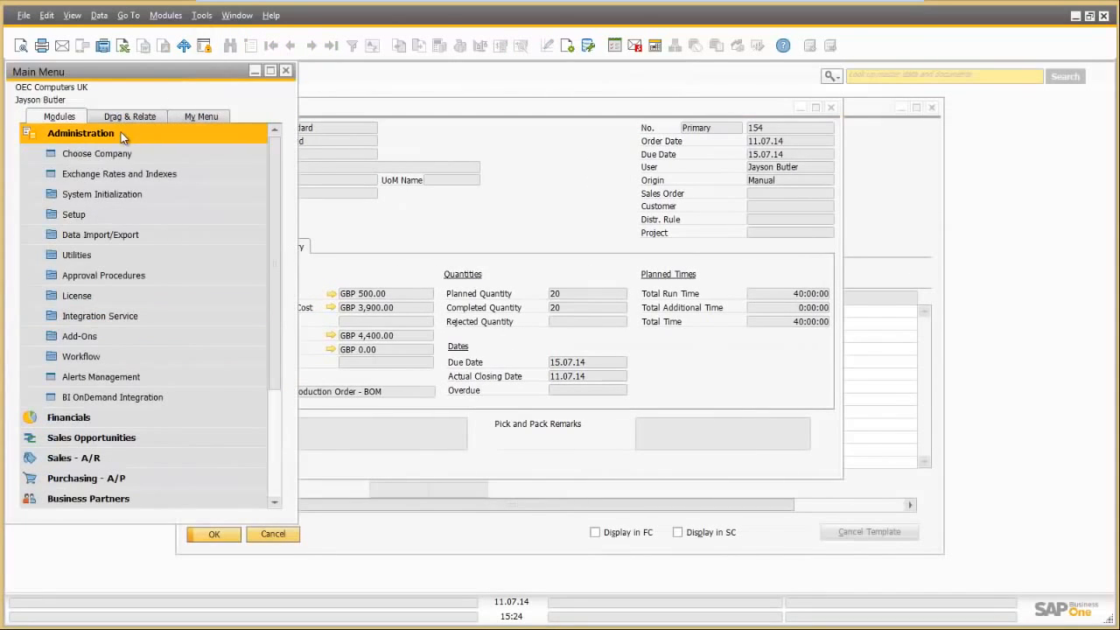
{"action": "left_click", "coordinate": [107, 215]}
{"action": "left_click", "coordinate": [111, 253]}
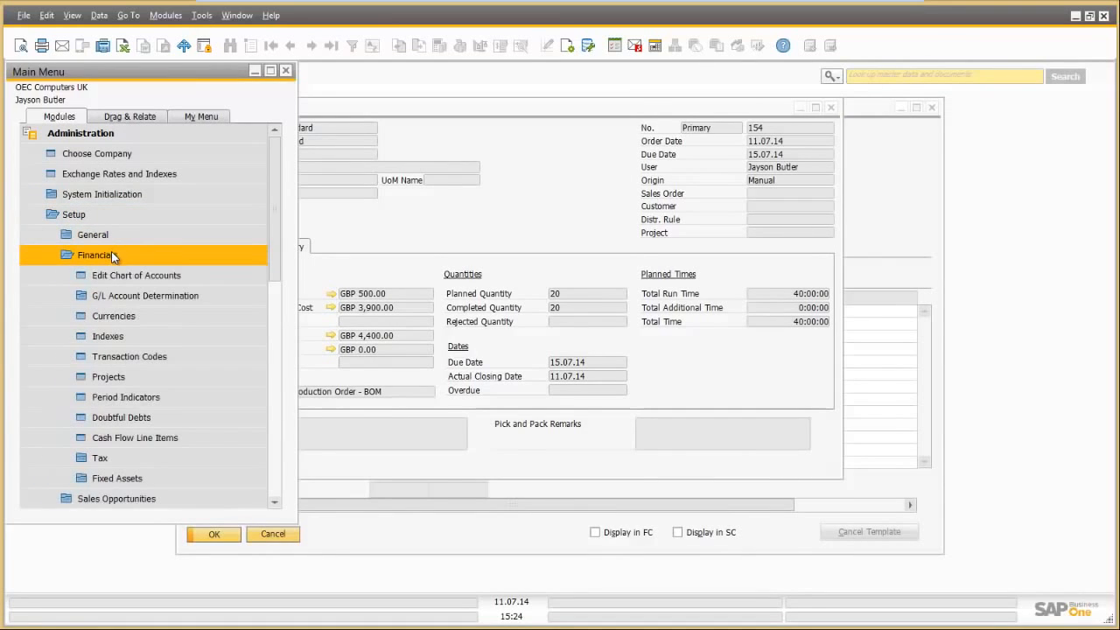
{"action": "left_click", "coordinate": [130, 294]}
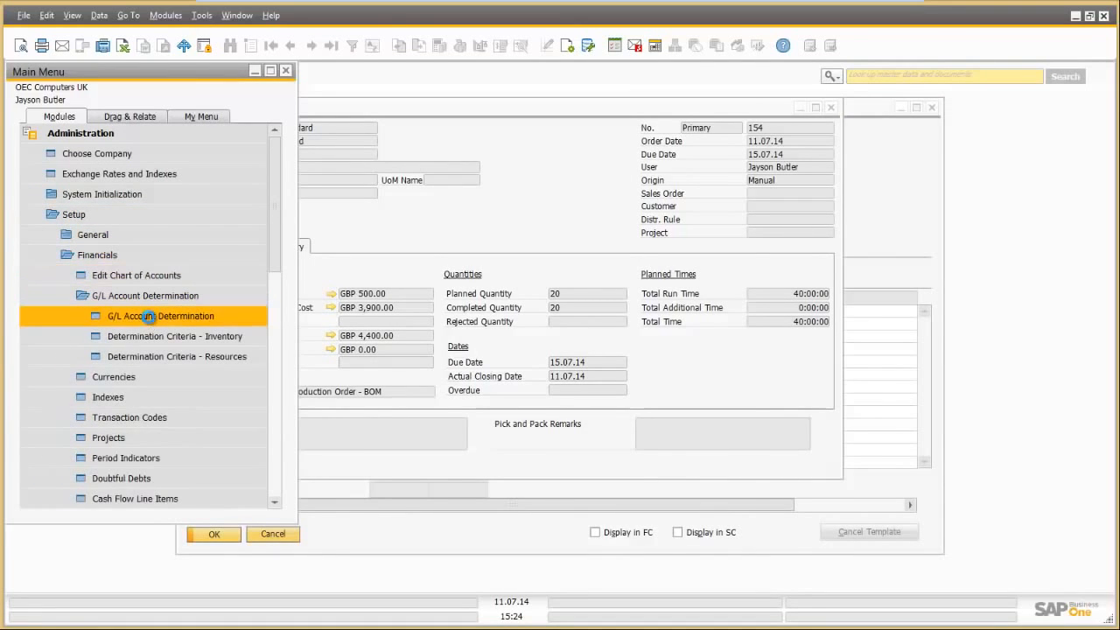
{"action": "left_click", "coordinate": [148, 317]}
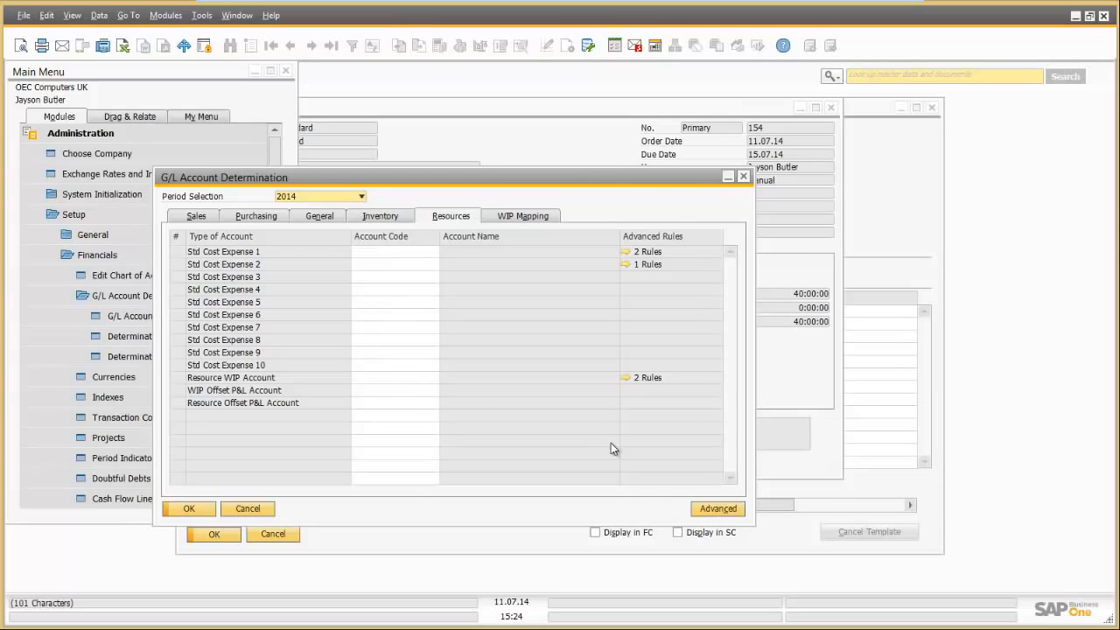
Step: Review the advanced resource account rules on Expense 1–2 and WIP, then close them
{"action": "left_click", "coordinate": [717, 508]}
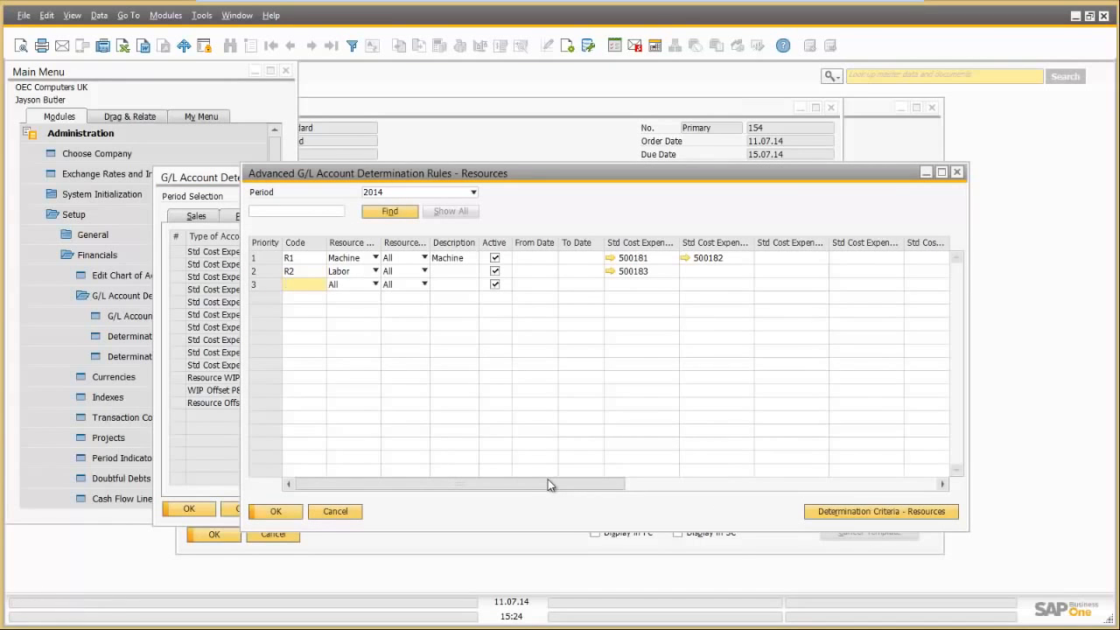
{"action": "left_click_drag", "start_coordinate": [553, 483], "coordinate": [469, 475]}
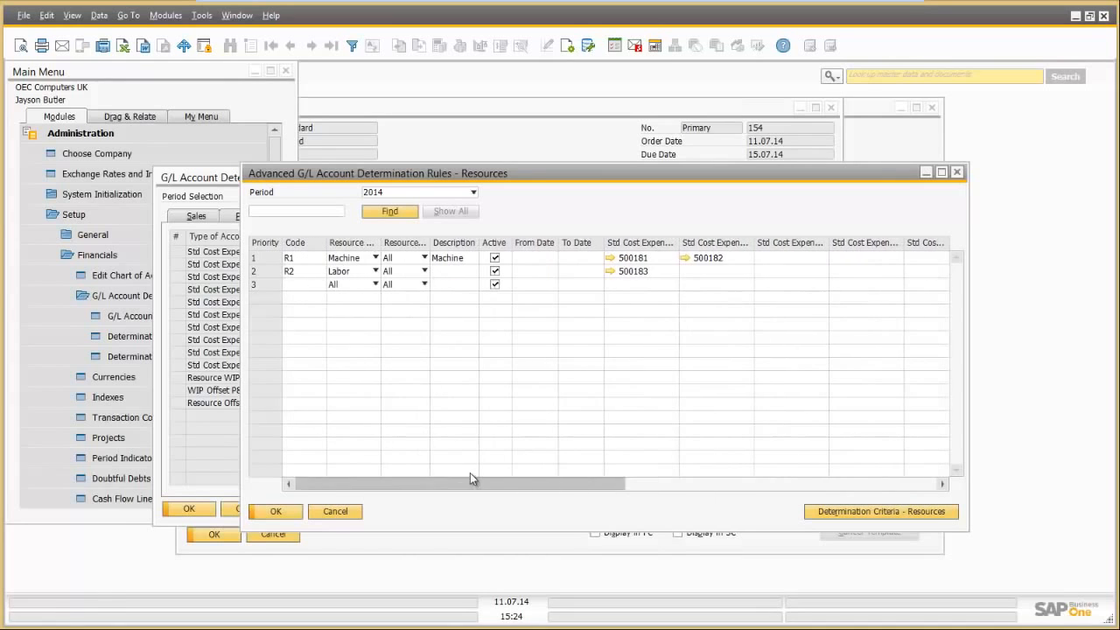
{"action": "left_click", "coordinate": [337, 513]}
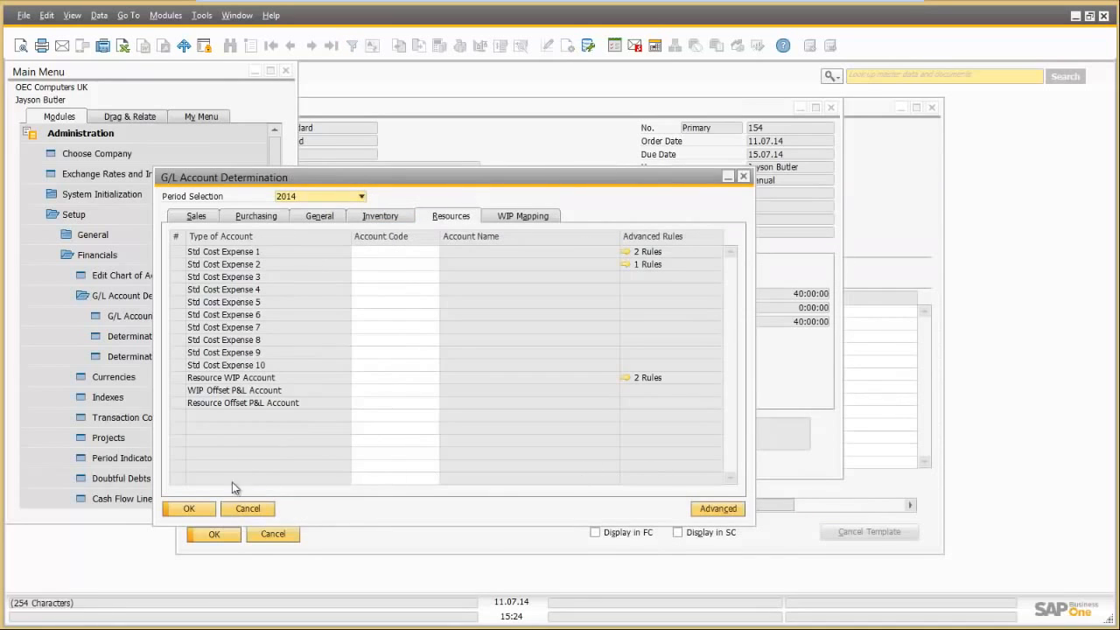
Step: Confirm WIP accounts 131010 and 131020 map to 131000, then close G/L Account Determination
{"action": "left_click", "coordinate": [526, 214]}
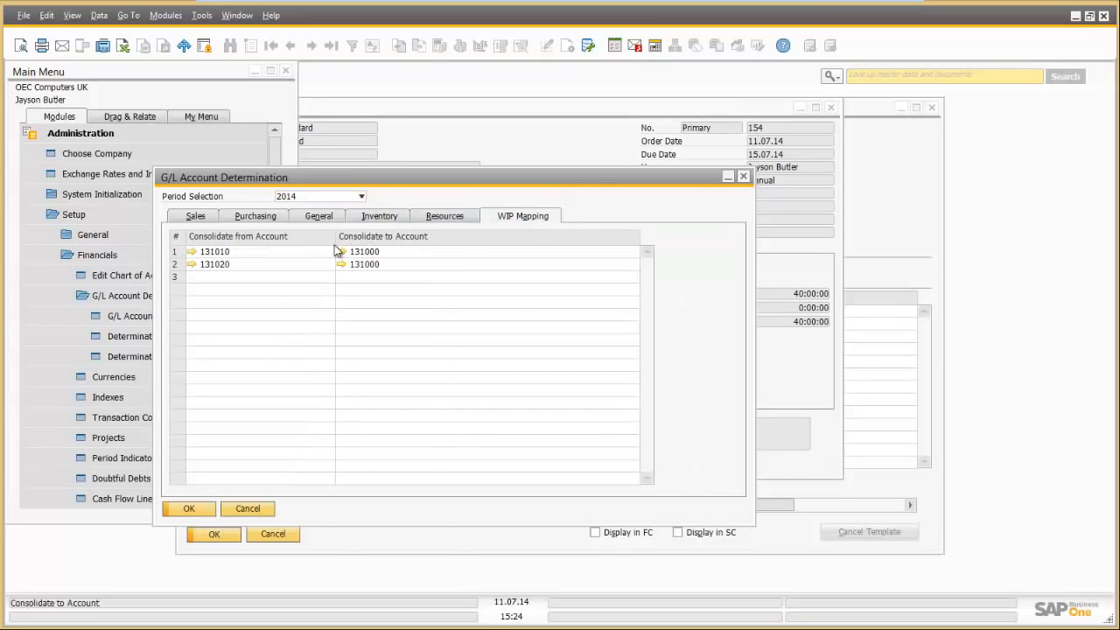
{"action": "left_click", "coordinate": [247, 509]}
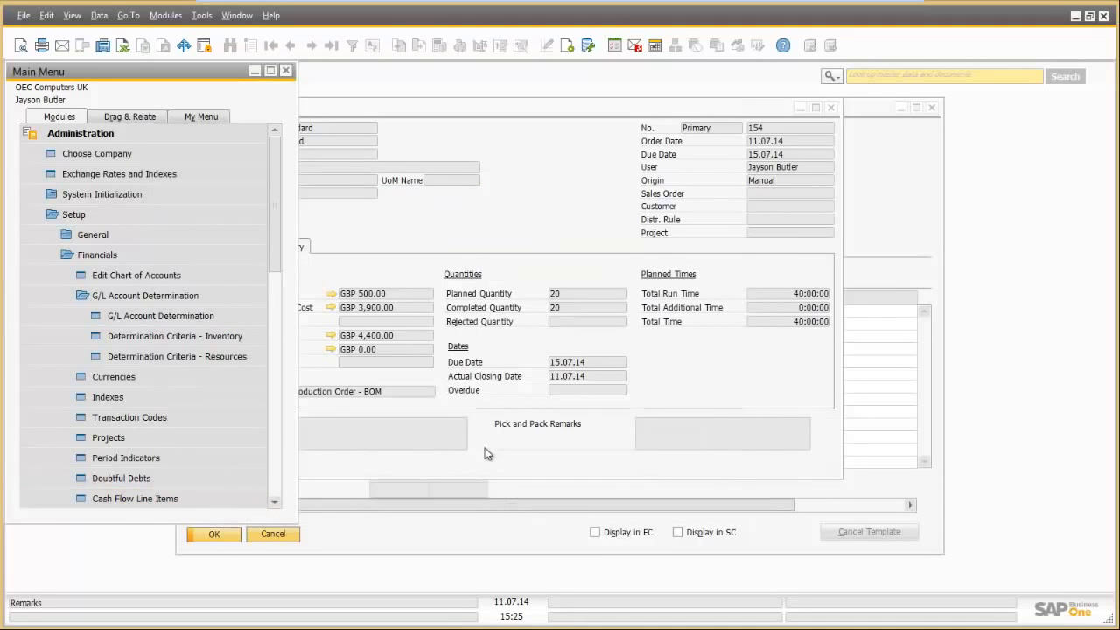
Step: Close production order 154 and journal entry 2204, leaving only the Main Menu
{"action": "left_click", "coordinate": [505, 464]}
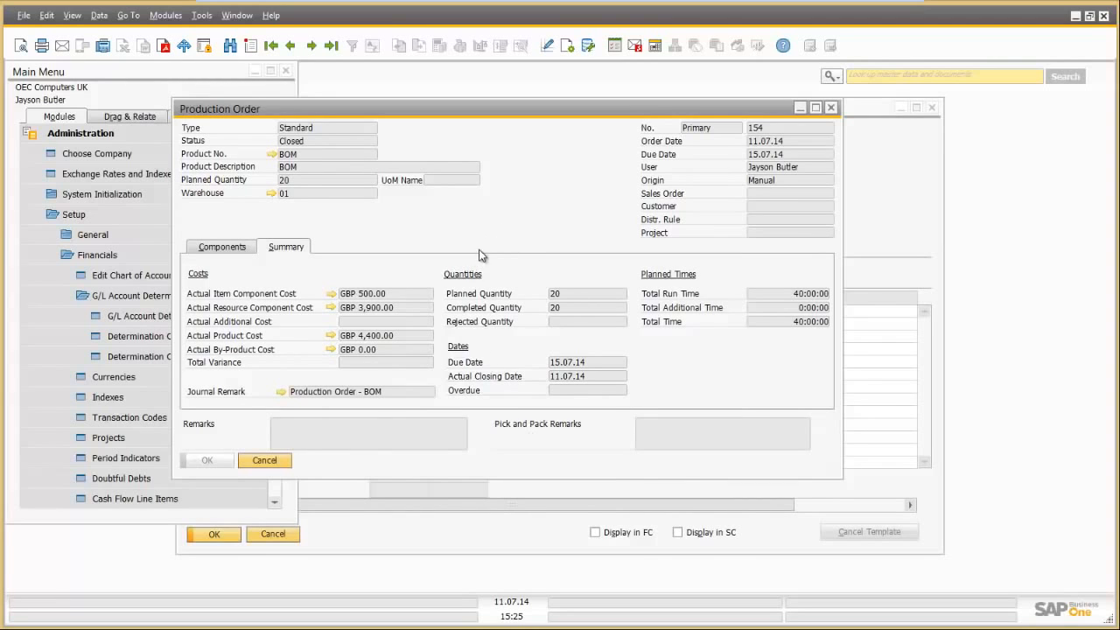
{"action": "left_click", "coordinate": [277, 459]}
{"action": "left_click", "coordinate": [280, 534]}
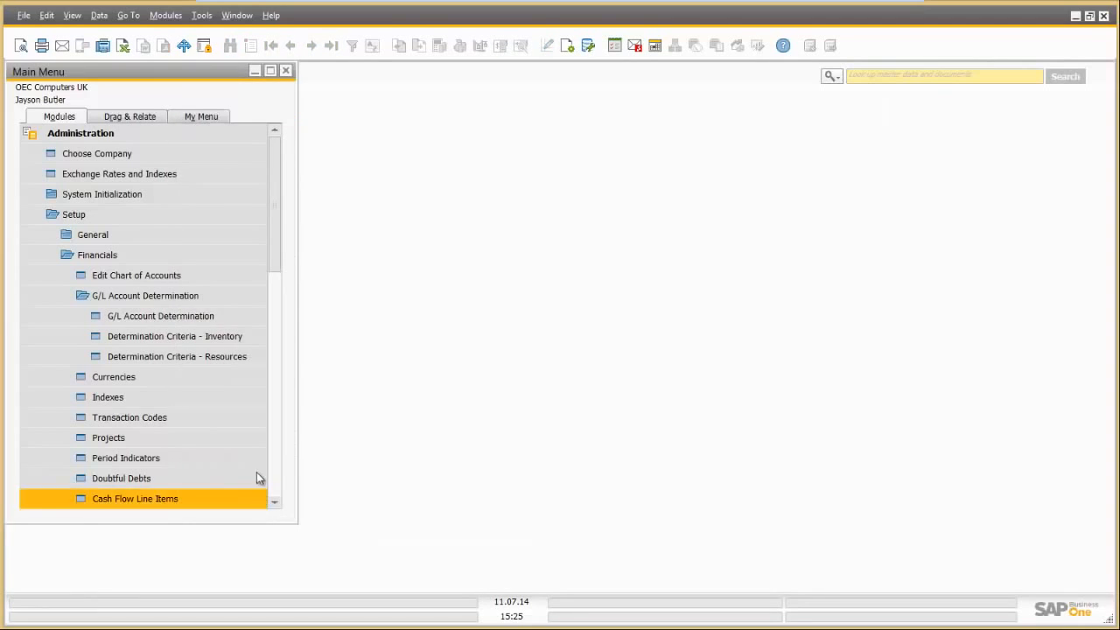